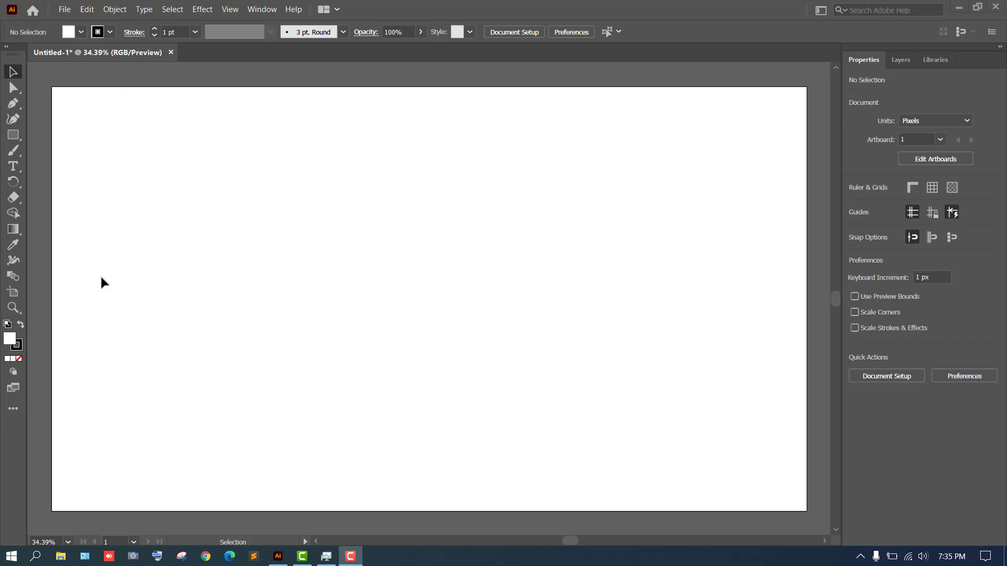
Create a 1920 x 1080 px rectangle and center it horizontally and vertically on the artboard
{"action": "left_click", "coordinate": [13, 134]}
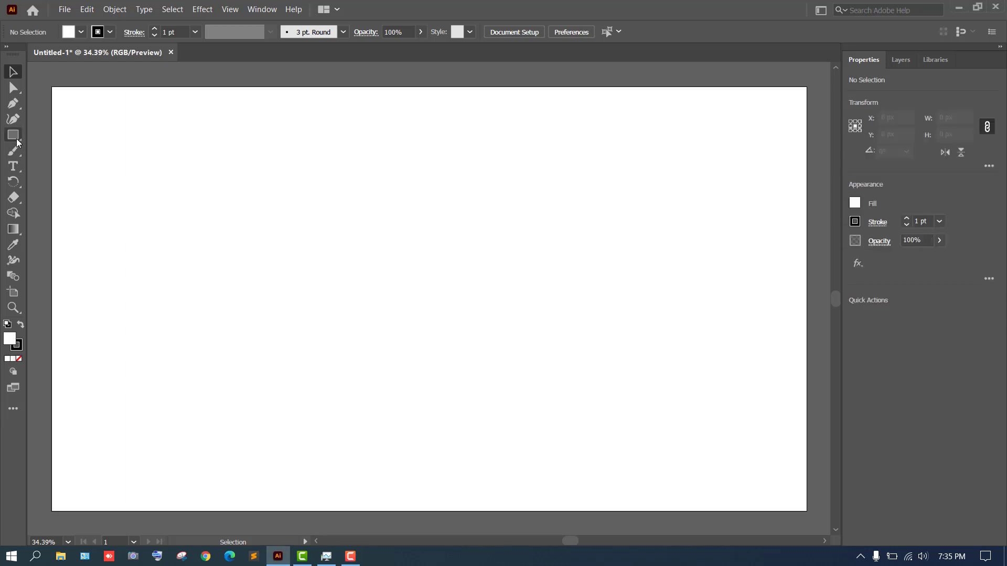
{"action": "left_click", "coordinate": [245, 205]}
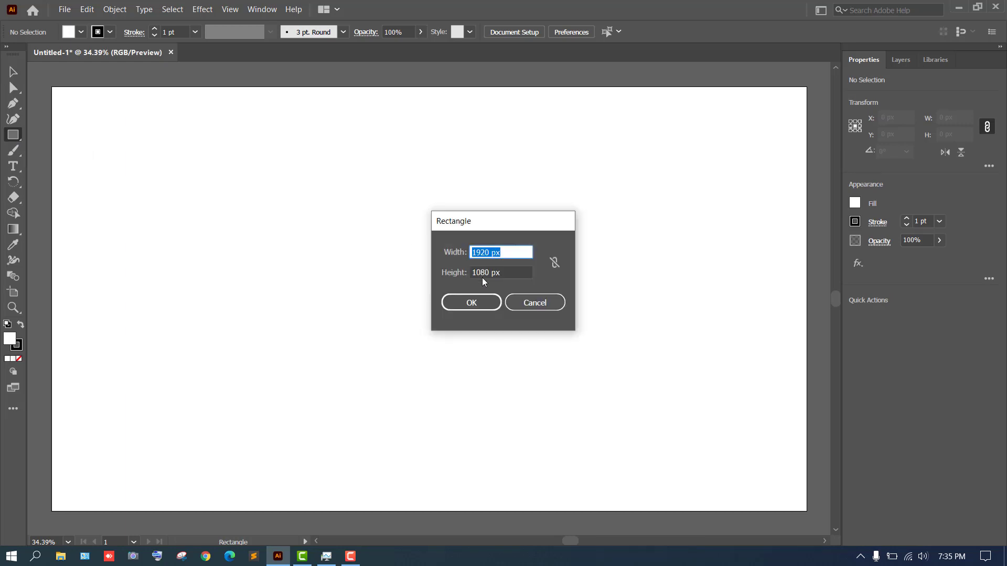
{"action": "left_click", "coordinate": [454, 306]}
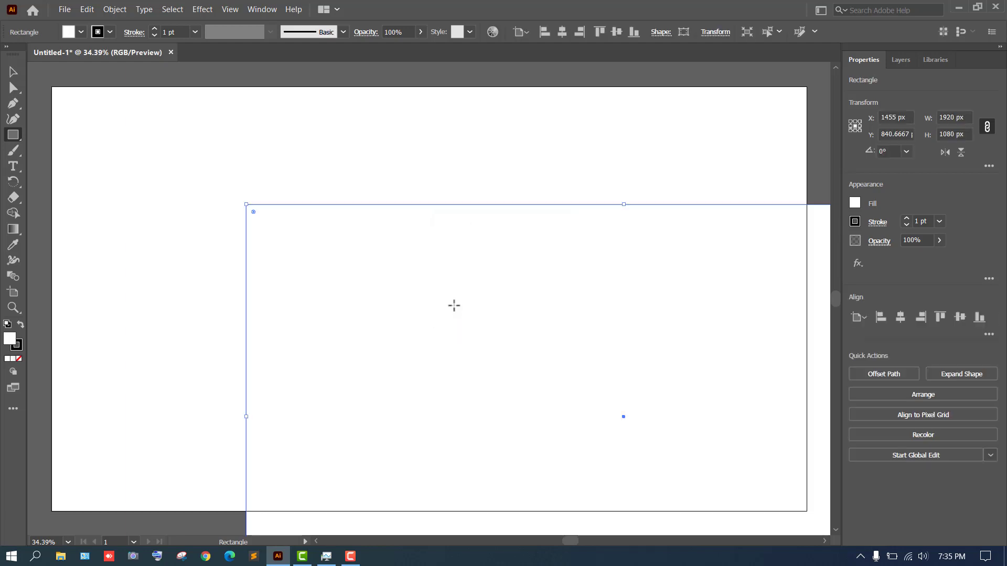
{"action": "left_click", "coordinate": [563, 33]}
{"action": "left_click", "coordinate": [611, 33]}
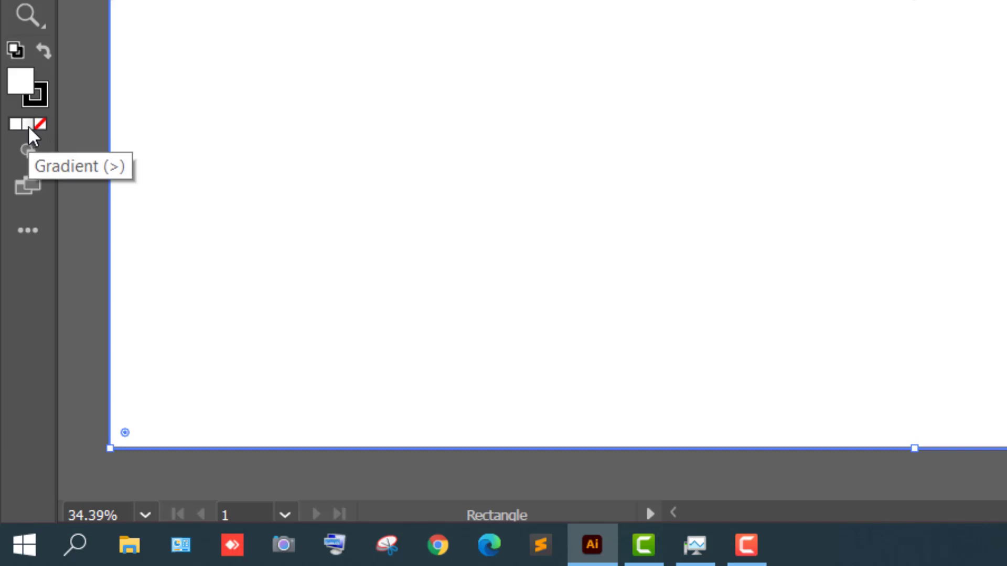
Fill the rectangle with a linear gradient and set its end color stop to 15% black (K)
{"action": "left_click", "coordinate": [28, 124]}
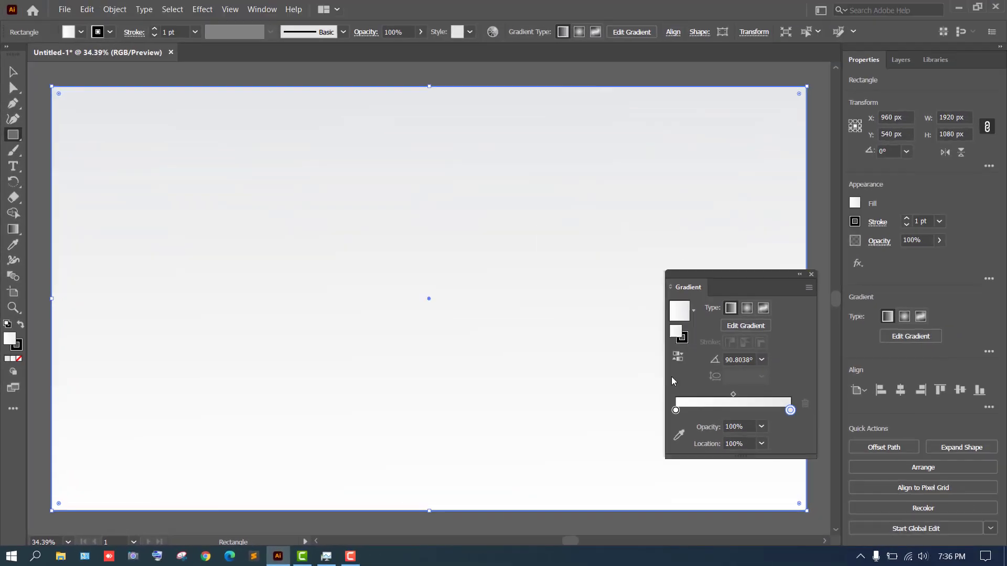
{"action": "double_click", "coordinate": [675, 410]}
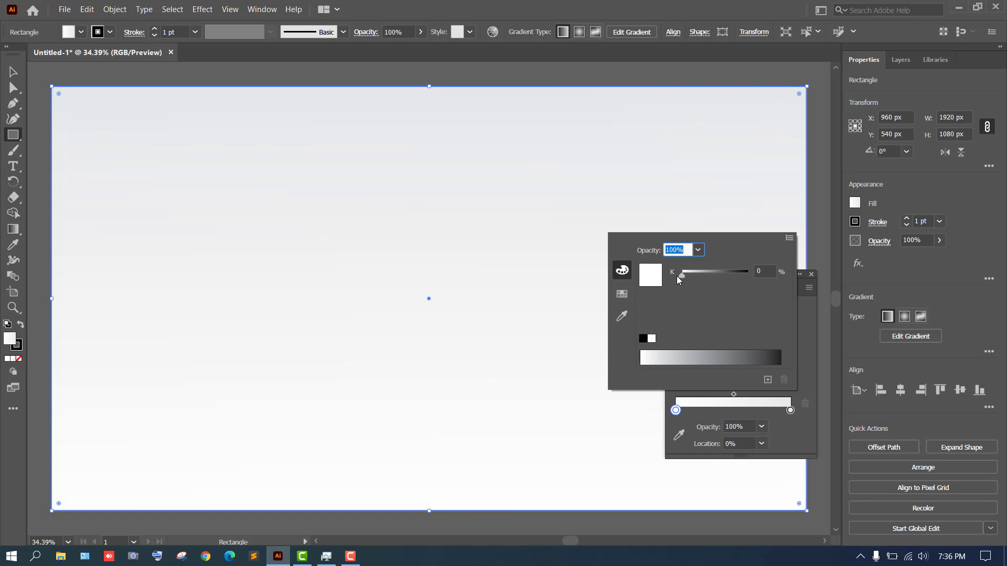
{"action": "left_click", "coordinate": [790, 418]}
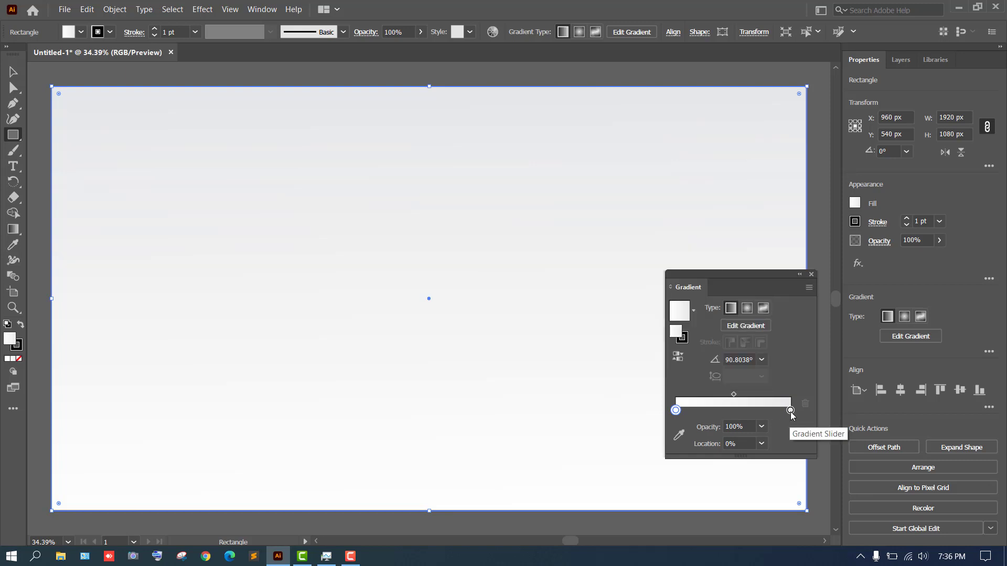
{"action": "double_click", "coordinate": [791, 411]}
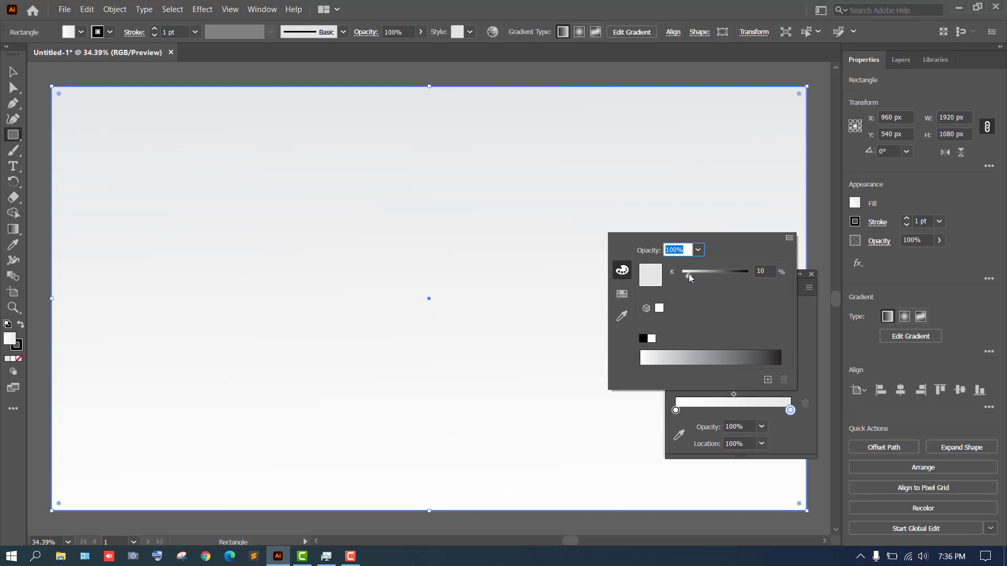
{"action": "left_click", "coordinate": [771, 272]}
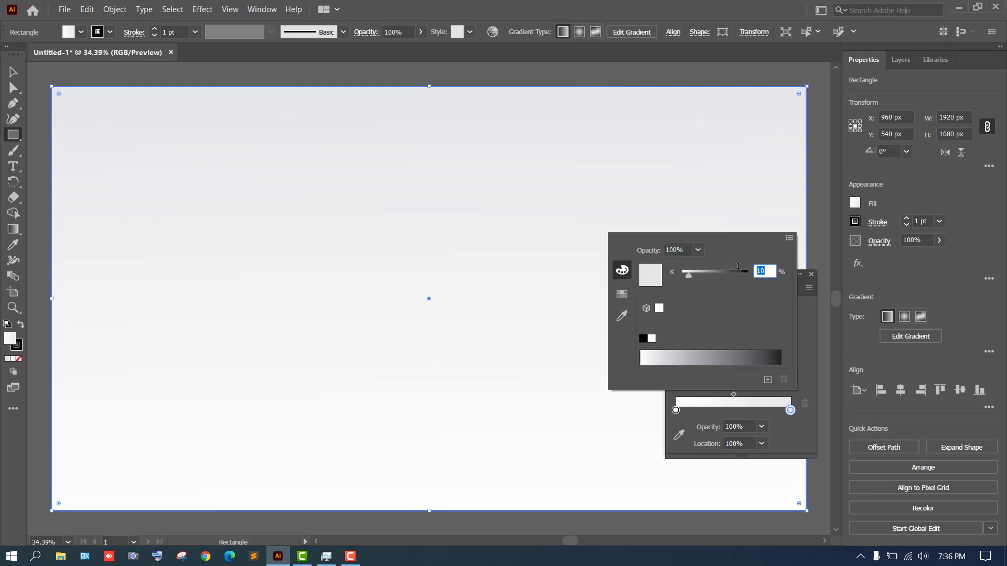
{"action": "type", "text": "15"}
{"action": "key", "text": "Return"}
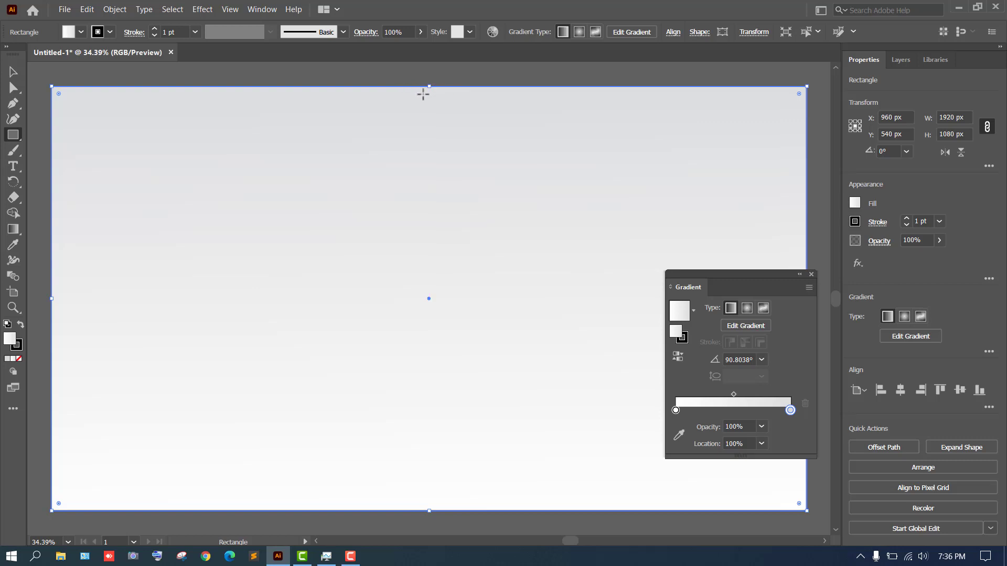
Redraw the background's linear gradient vertically at 90°, running from white near the bottom edge to grey above the top edge
{"action": "left_click_drag", "start_coordinate": [393, 117], "coordinate": [381, 330]}
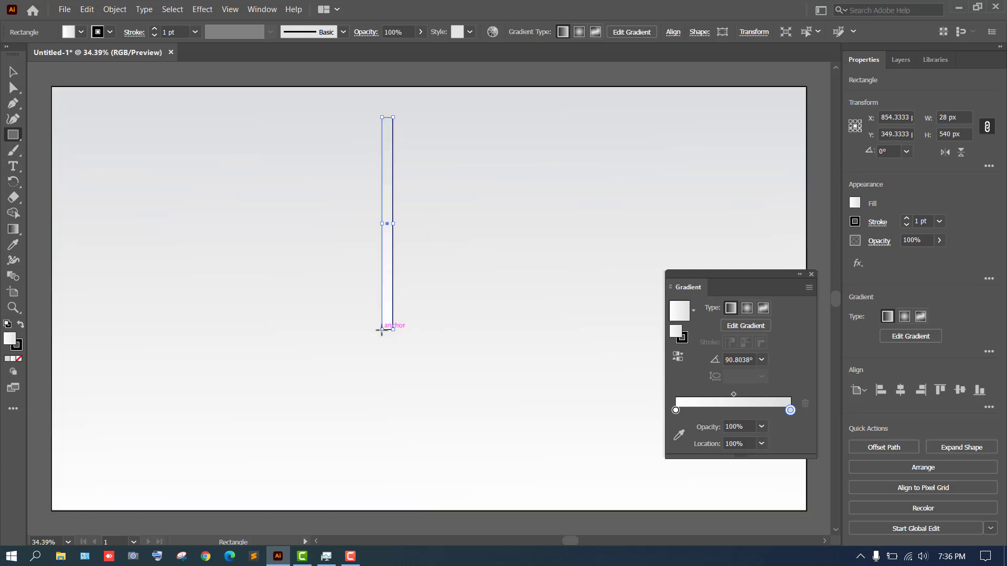
{"action": "key", "text": "Delete"}
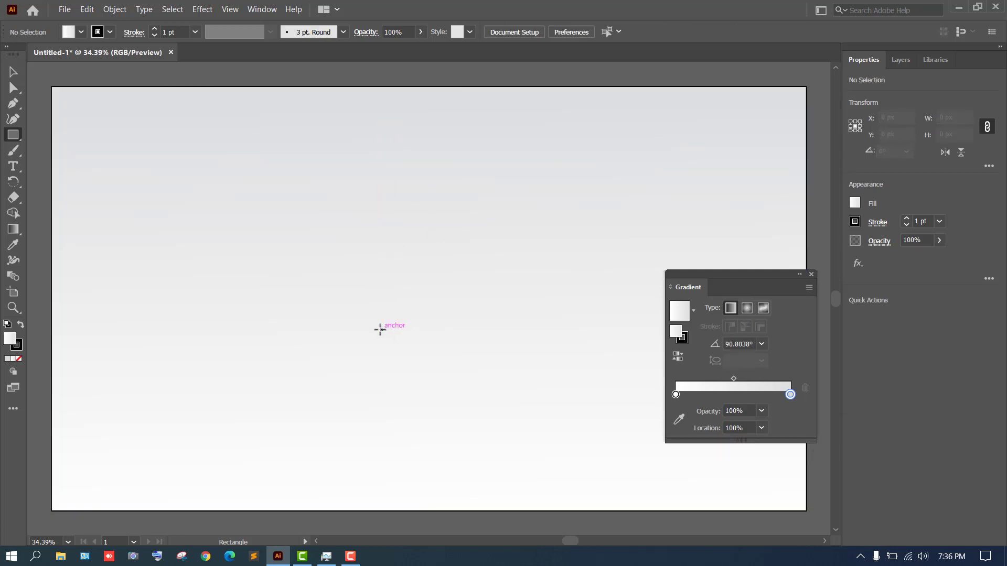
{"action": "left_click", "coordinate": [21, 230]}
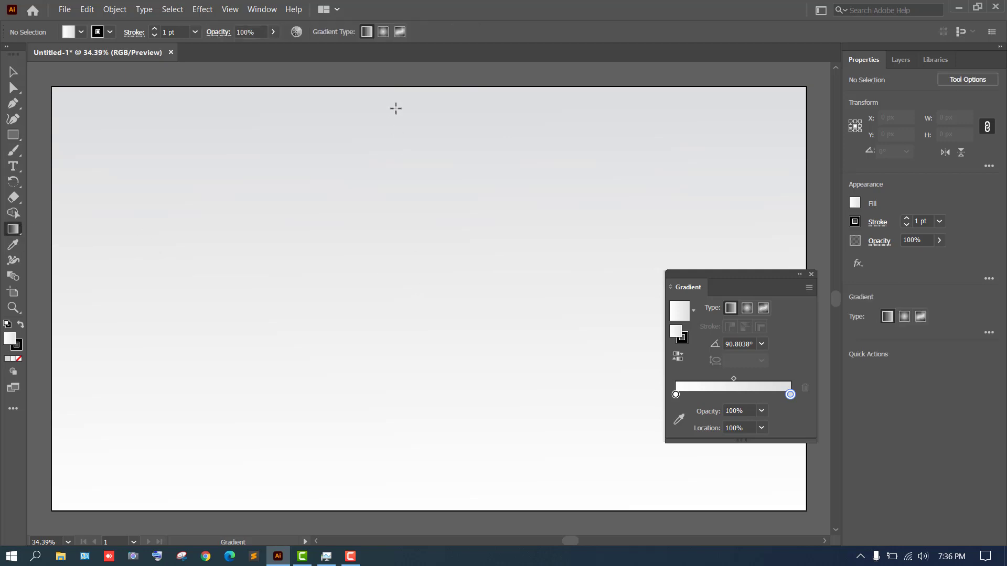
{"action": "mouse_move", "coordinate": [395, 108]}
{"action": "left_mouse_down"}
{"action": "mouse_move", "coordinate": [400, 367]}
{"action": "mouse_move", "coordinate": [404, 206]}
{"action": "mouse_move", "coordinate": [421, 320]}
{"action": "mouse_move", "coordinate": [416, 216]}
{"action": "mouse_move", "coordinate": [420, 313]}
{"action": "mouse_move", "coordinate": [405, 420]}
{"action": "mouse_move", "coordinate": [429, 297]}
{"action": "left_mouse_up"}
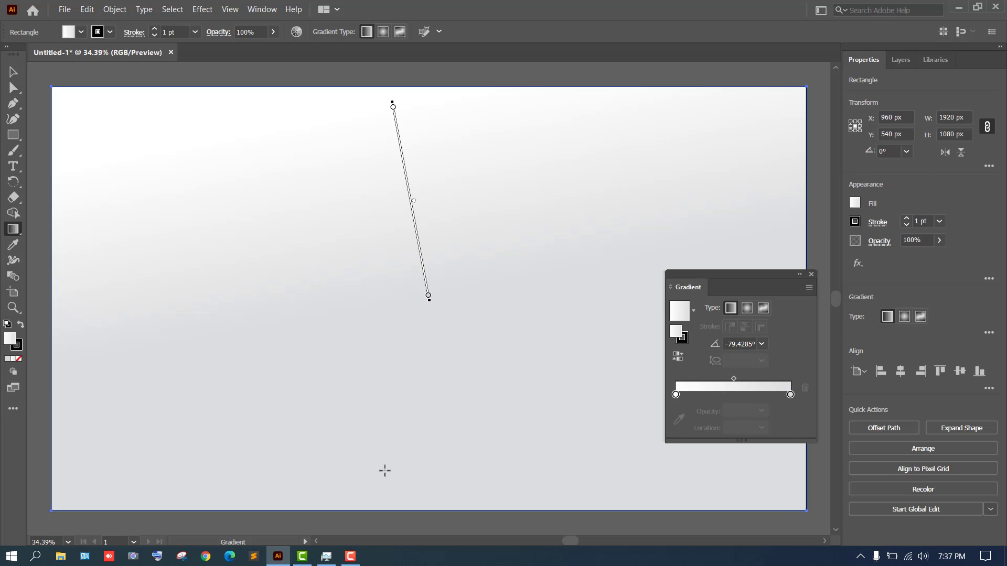
{"action": "mouse_move", "coordinate": [384, 471]}
{"action": "left_mouse_down"}
{"action": "mouse_move", "coordinate": [376, 97]}
{"action": "mouse_move", "coordinate": [390, 71]}
{"action": "mouse_move", "coordinate": [384, 175]}
{"action": "mouse_move", "coordinate": [380, 104]}
{"action": "left_mouse_up"}
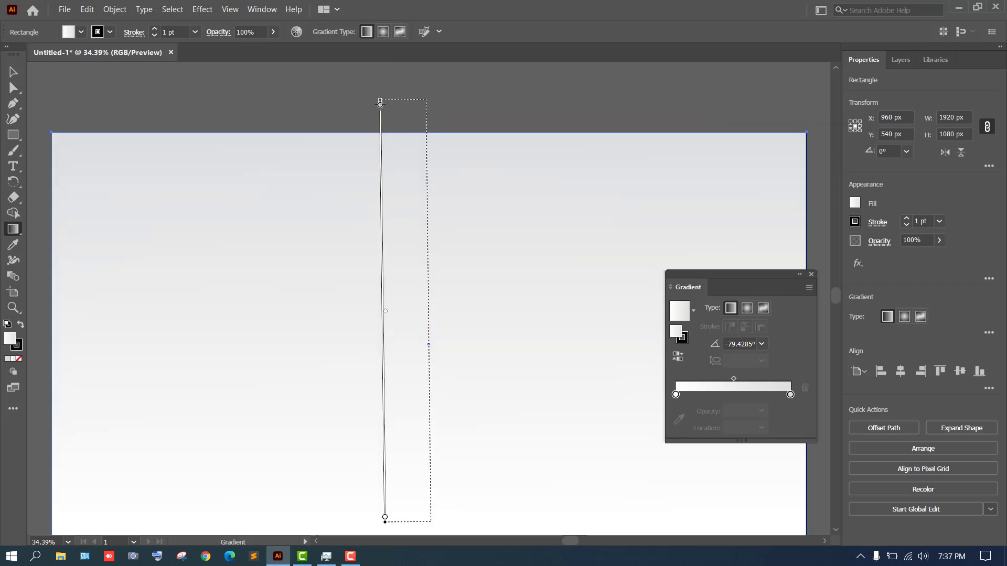
{"action": "left_click_drag", "start_coordinate": [380, 104], "coordinate": [379, 85]}
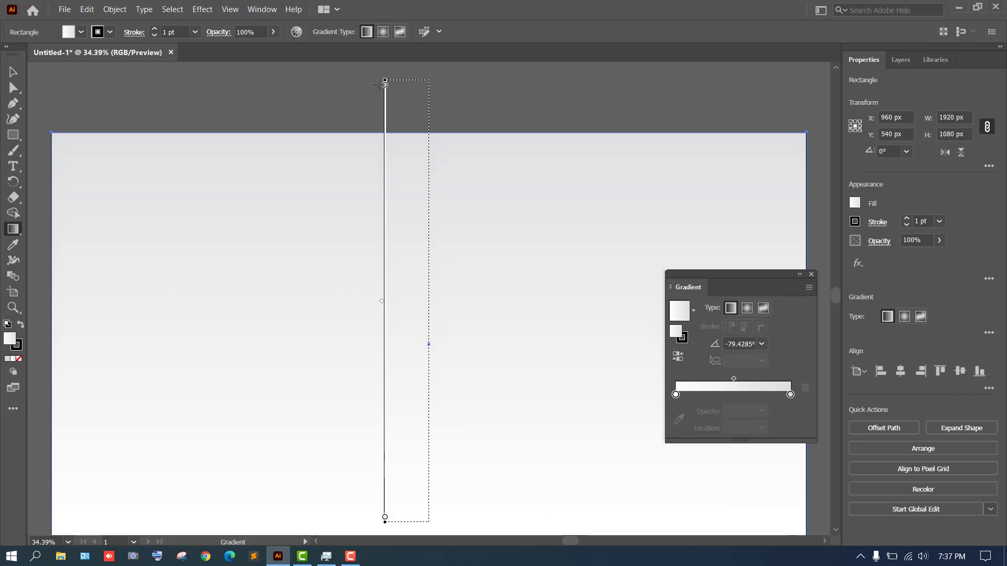
{"action": "left_click_drag", "start_coordinate": [379, 84], "coordinate": [379, 84]}
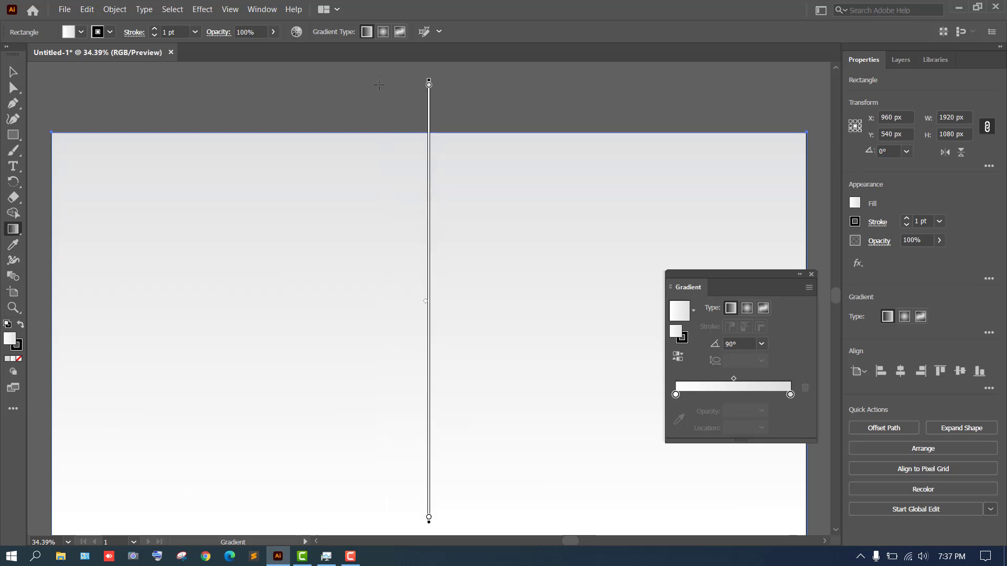
{"action": "scroll", "coordinate": [363, 206], "scroll_direction": "down", "scroll_amount": 1}
{"action": "scroll", "coordinate": [363, 206], "scroll_direction": "up", "scroll_amount": 2}
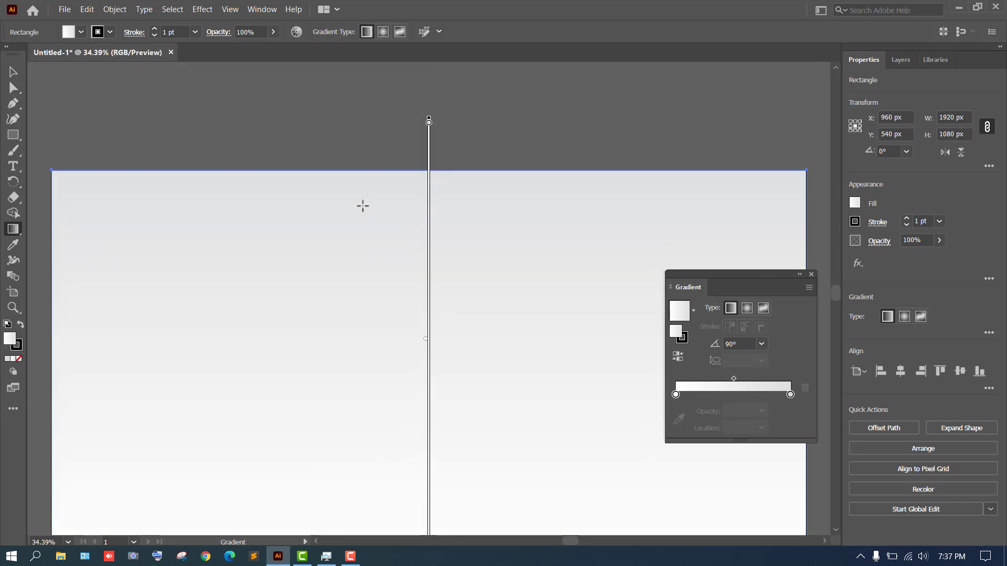
{"action": "scroll", "coordinate": [362, 206], "scroll_direction": "down", "scroll_amount": 2}
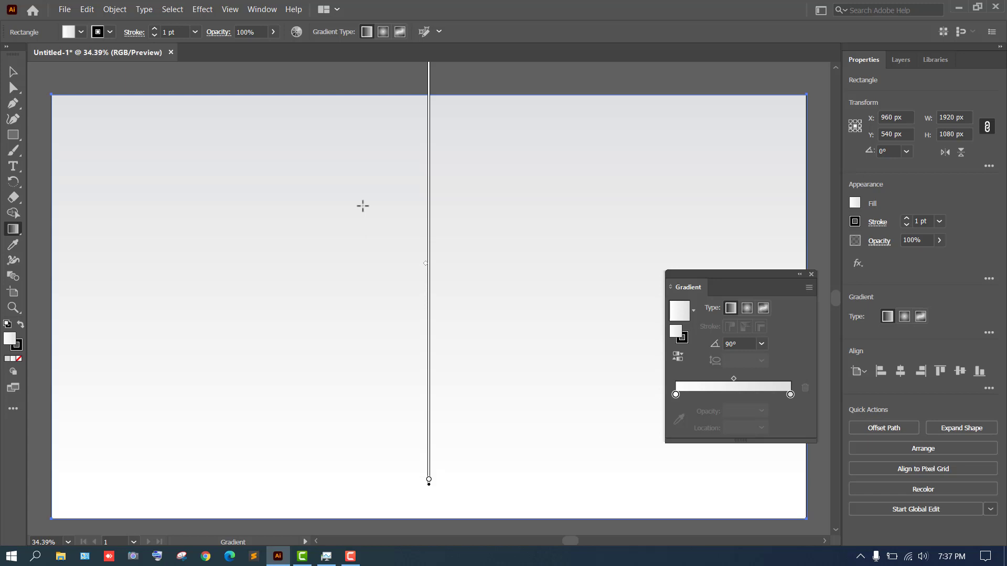
{"action": "left_click", "coordinate": [812, 274]}
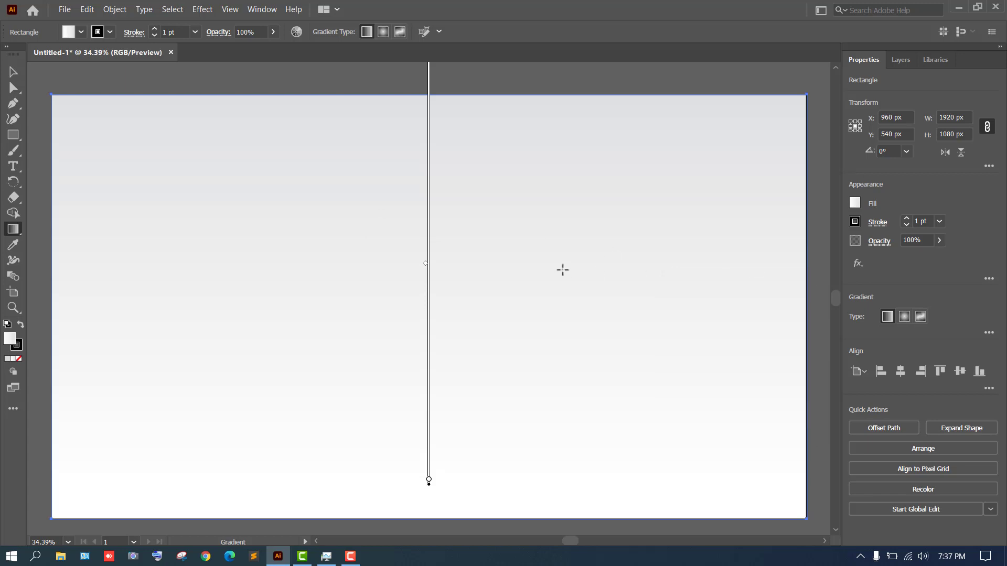
Lock the gradient background rectangle and test whether it can still be selected on the canvas
{"action": "left_click", "coordinate": [13, 71]}
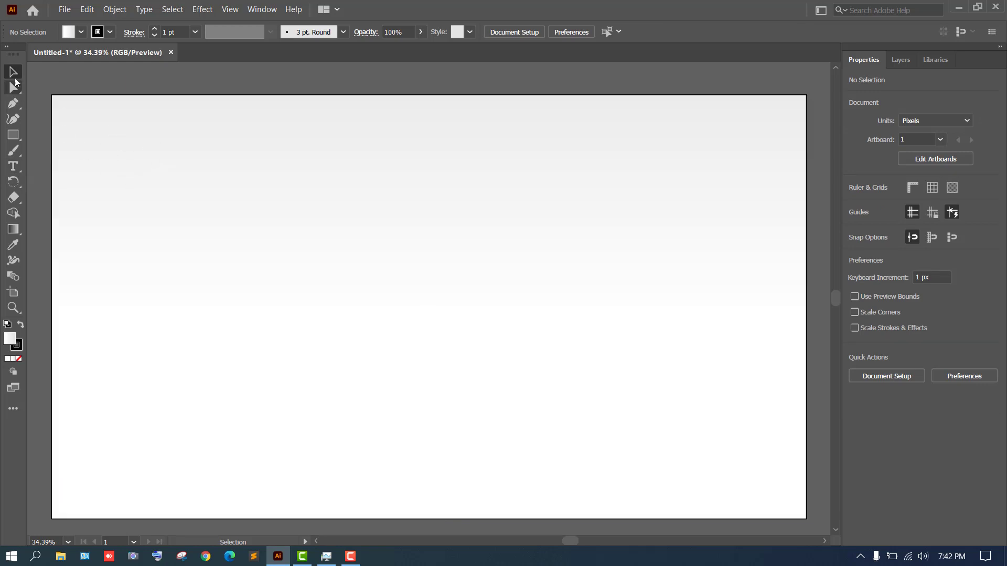
{"action": "left_click_drag", "start_coordinate": [122, 79], "coordinate": [207, 155]}
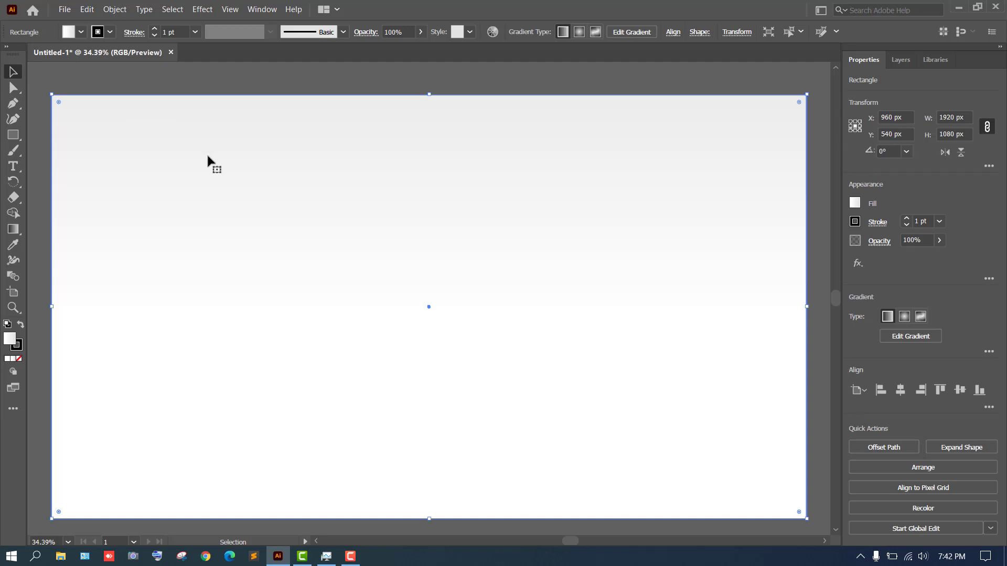
{"action": "left_click", "coordinate": [113, 7]}
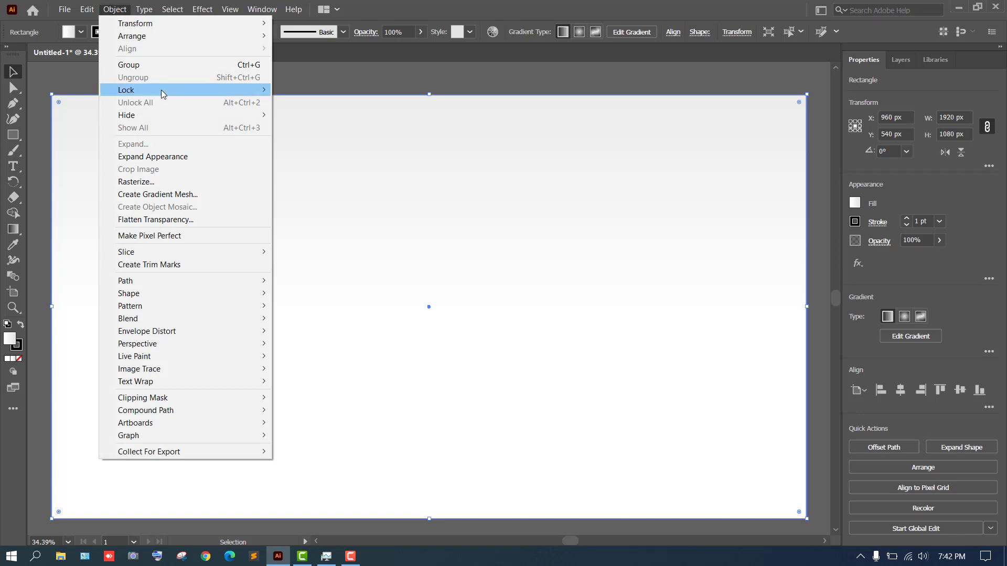
{"action": "mouse_move", "coordinate": [161, 90]}
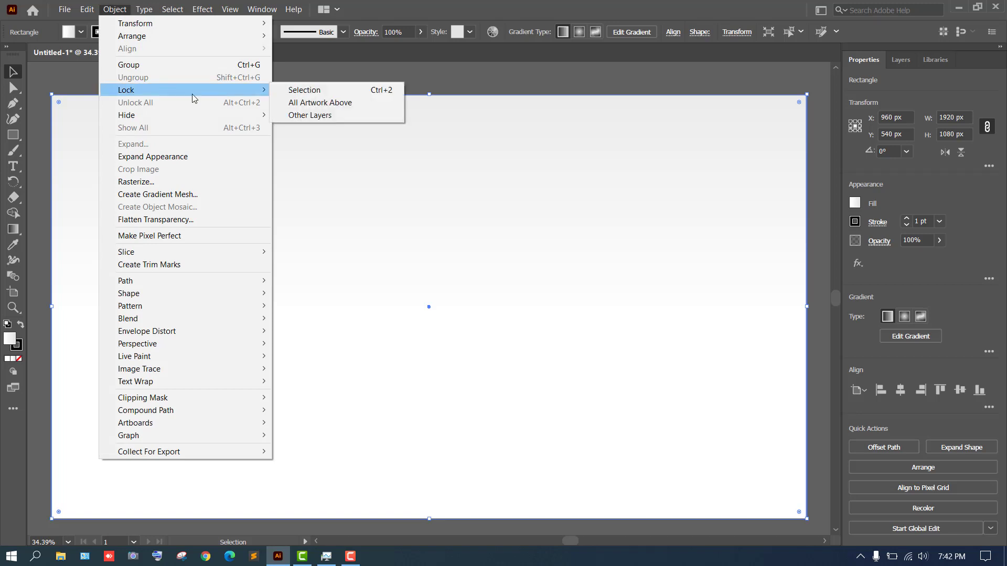
{"action": "left_click", "coordinate": [316, 91]}
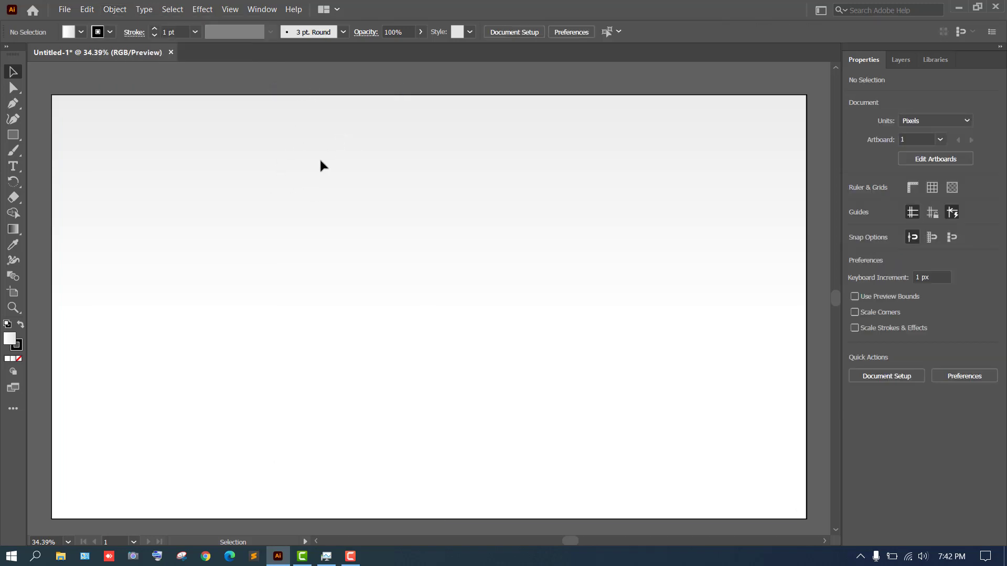
{"action": "left_click_drag", "start_coordinate": [348, 130], "coordinate": [293, 204]}
{"action": "left_click_drag", "start_coordinate": [372, 155], "coordinate": [310, 225]}
{"action": "left_click_drag", "start_coordinate": [358, 187], "coordinate": [249, 289]}
{"action": "left_click_drag", "start_coordinate": [376, 105], "coordinate": [307, 189]}
Add the point text "Deep" in Myriad Pro Bold, 116 pt, on the upper left part of the artboard
{"action": "left_click", "coordinate": [13, 167]}
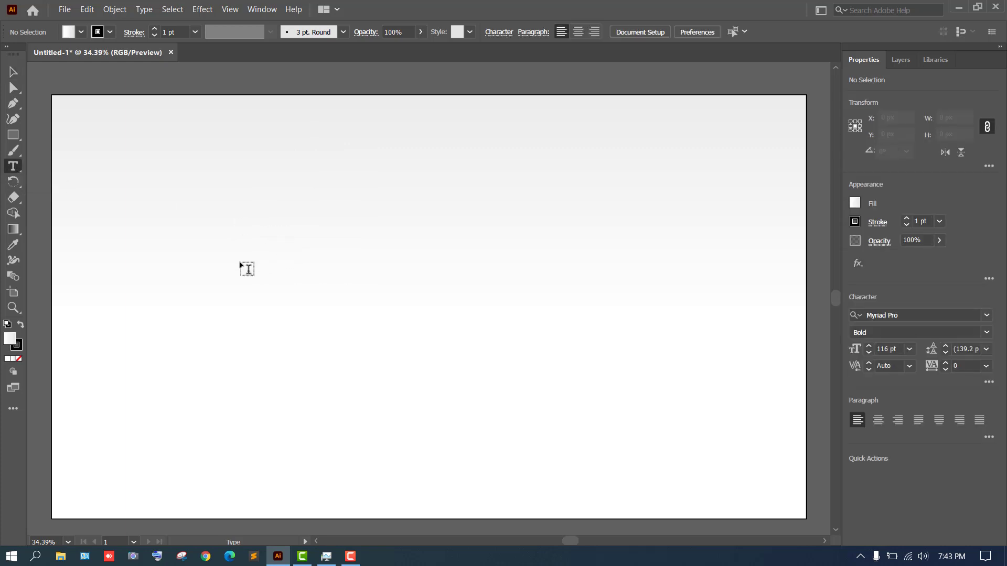
{"action": "left_click", "coordinate": [240, 263]}
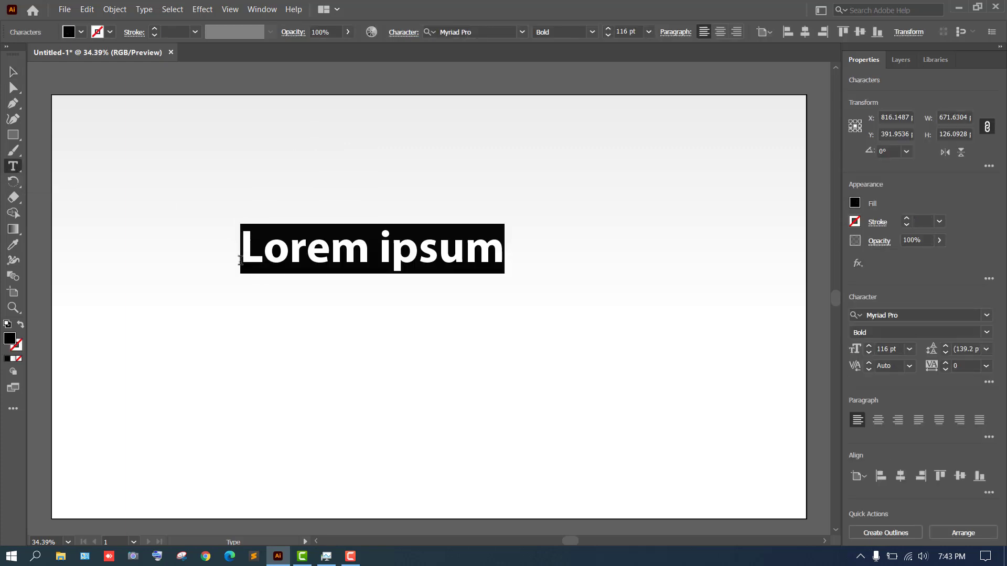
{"action": "type", "text": "D"}
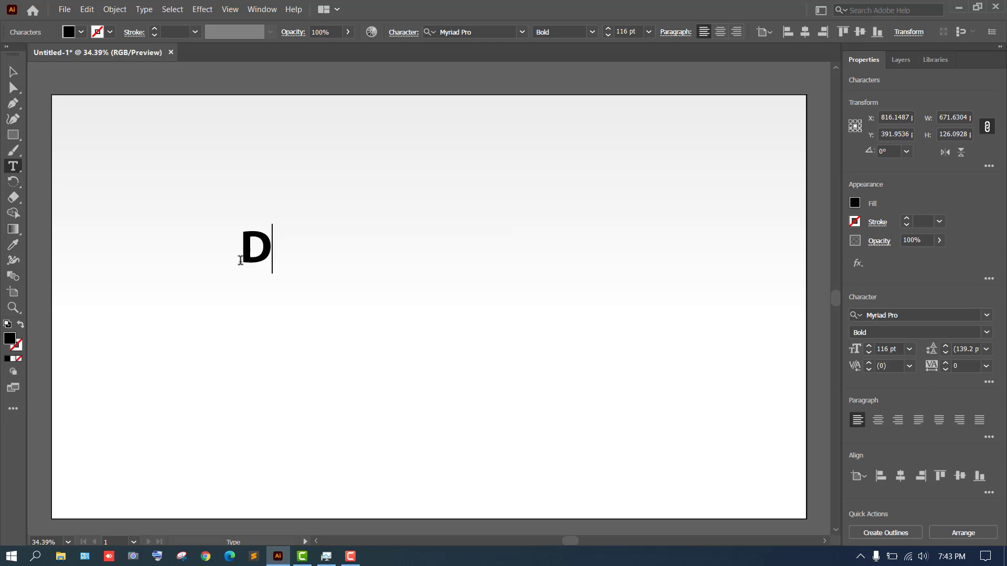
{"action": "type", "text": "eep"}
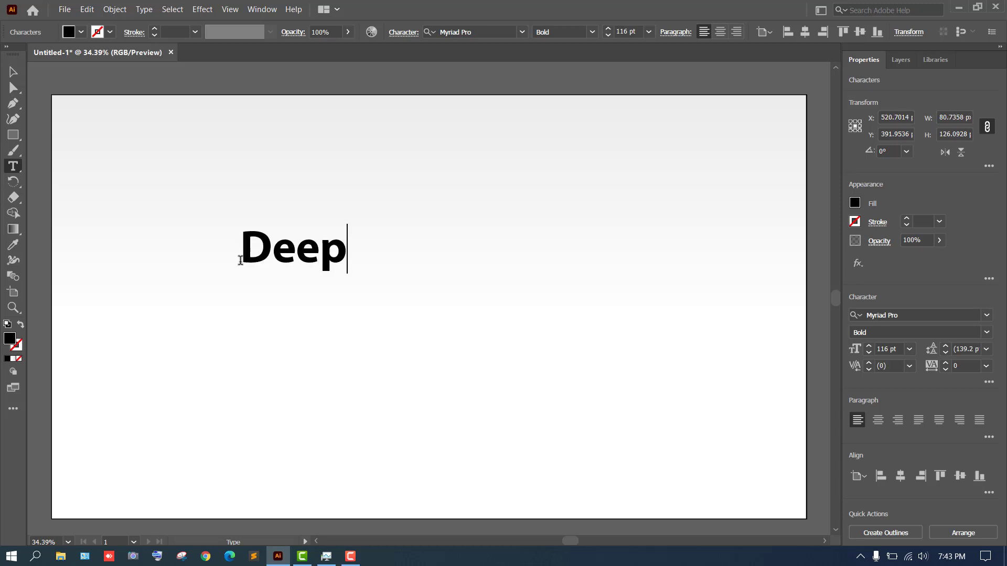
{"action": "left_click", "coordinate": [13, 72]}
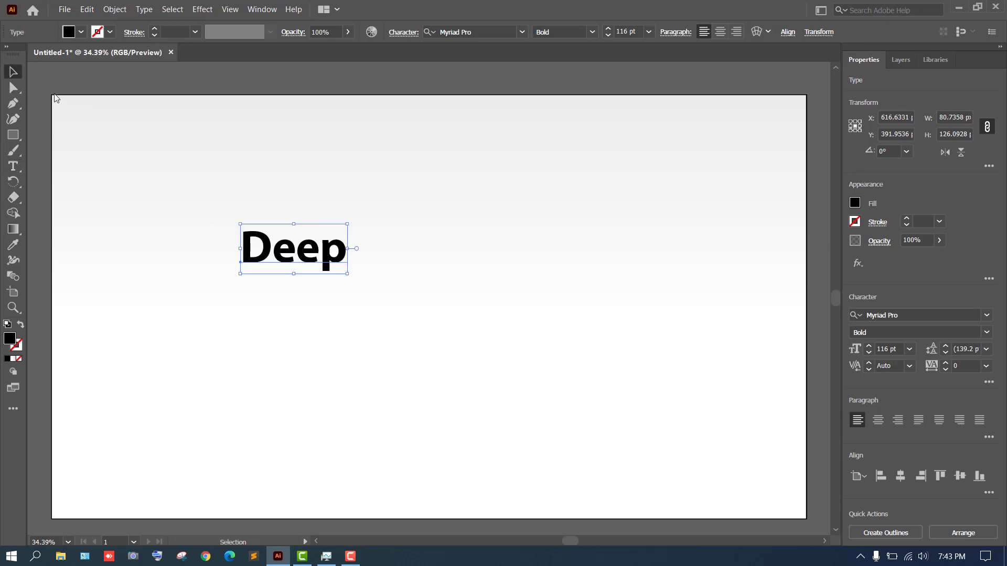
Enlarge the "Deep" text proportionally to about 281 pt near the artboard's center and convert it to outlines
{"action": "left_click_drag", "start_coordinate": [349, 271], "coordinate": [501, 365]}
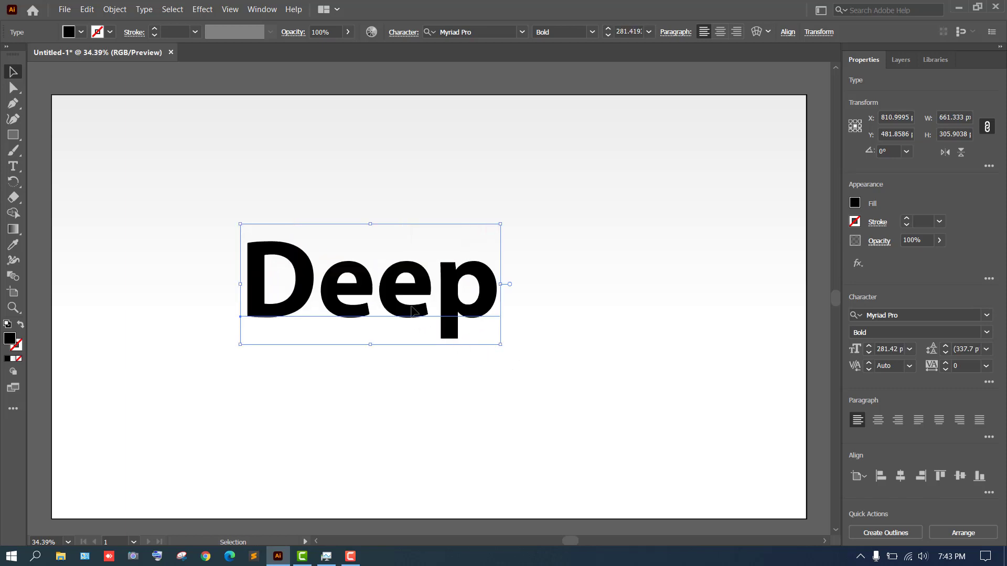
{"action": "left_click_drag", "start_coordinate": [408, 312], "coordinate": [427, 304]}
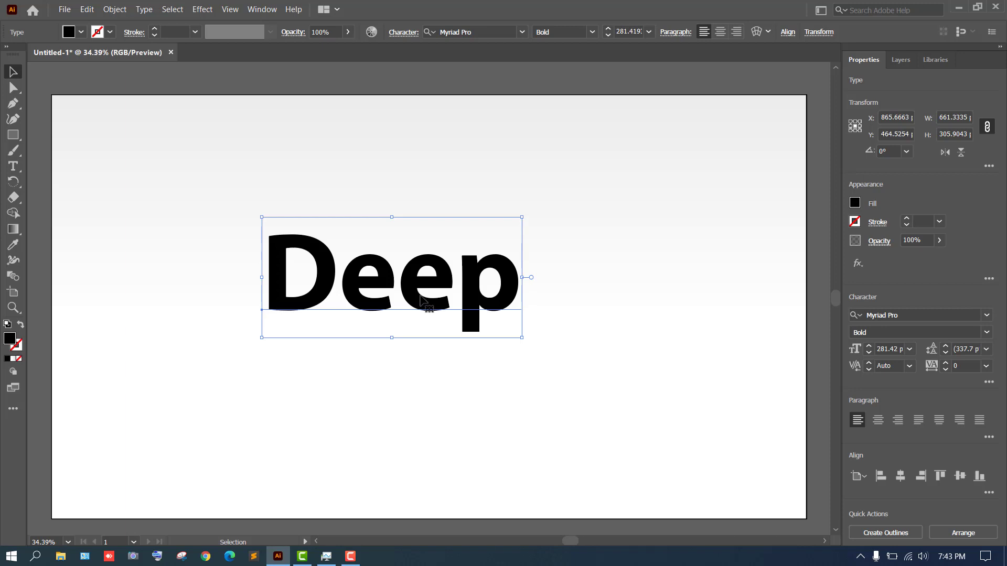
{"action": "right_click", "coordinate": [421, 295]}
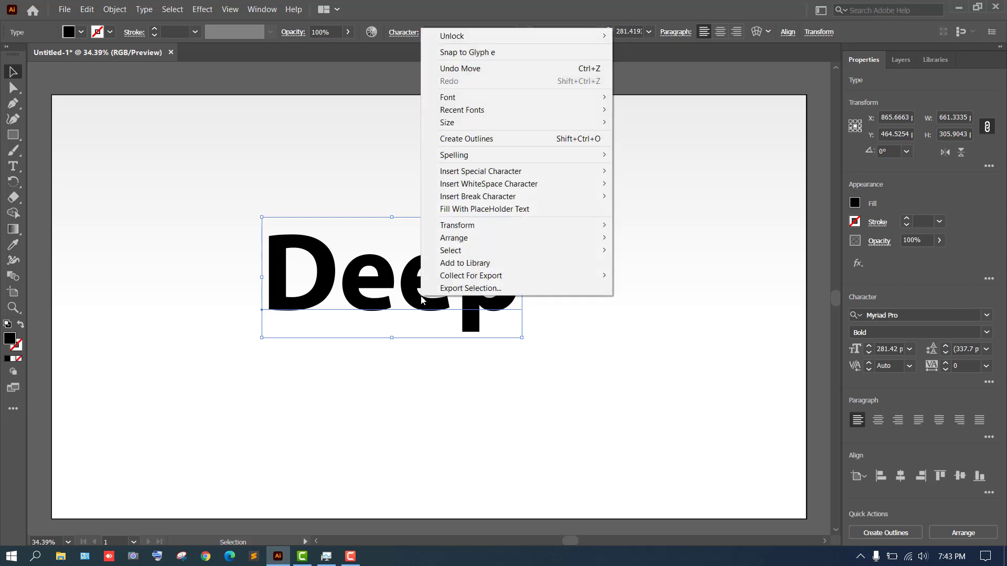
{"action": "left_click", "coordinate": [507, 137]}
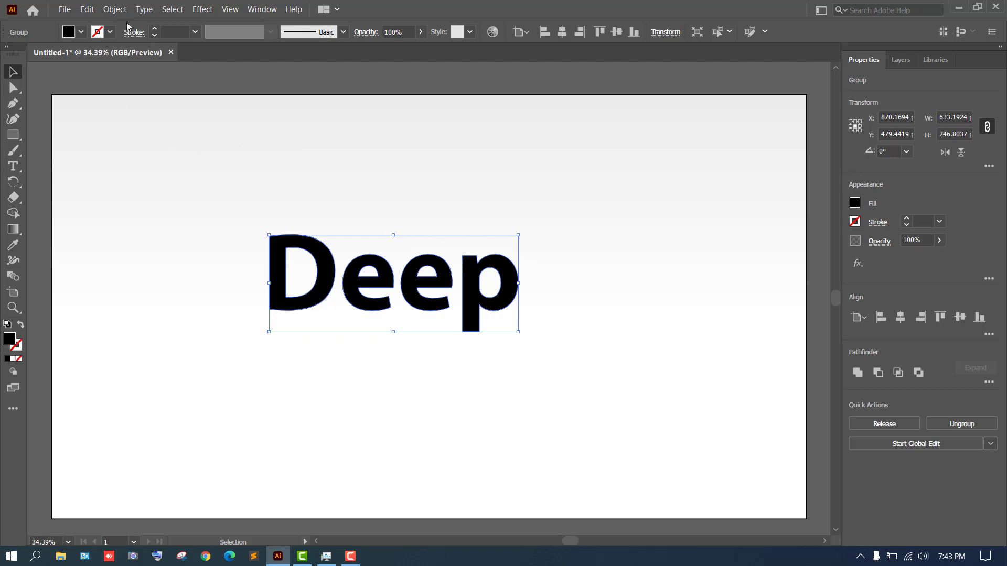
Combine the outlined "Deep" letters into a single compound path
{"action": "left_click", "coordinate": [115, 9]}
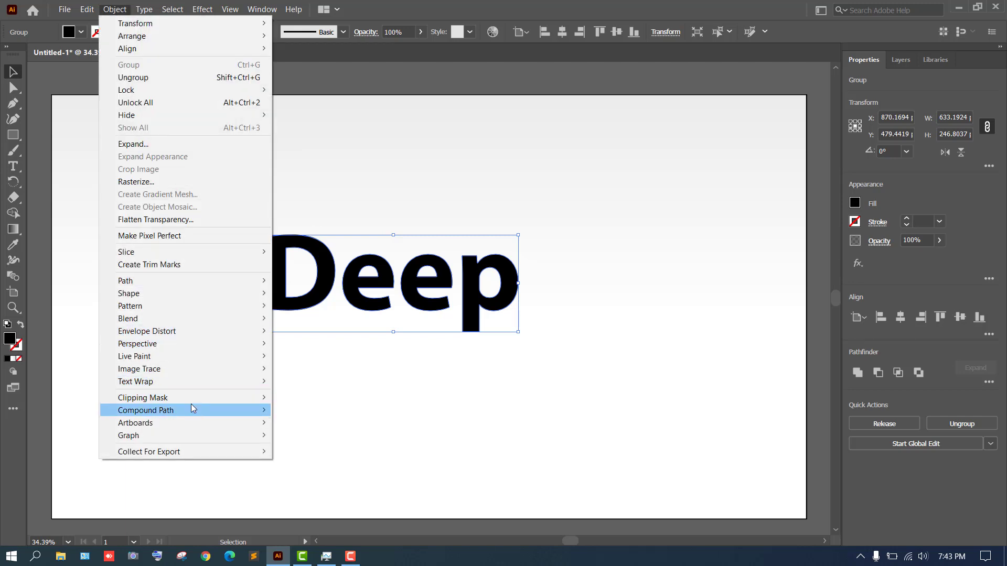
{"action": "mouse_move", "coordinate": [194, 409]}
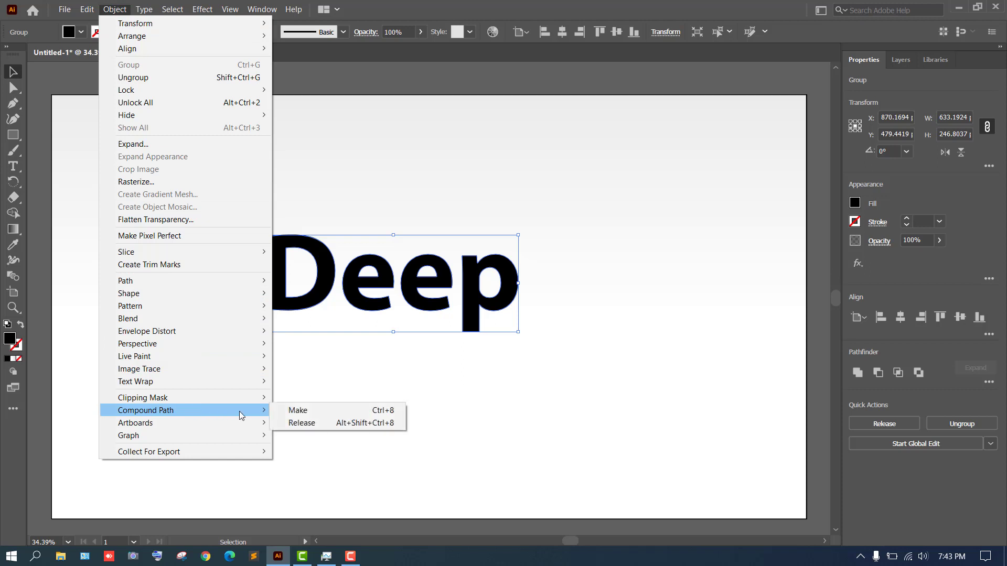
{"action": "left_click", "coordinate": [330, 412]}
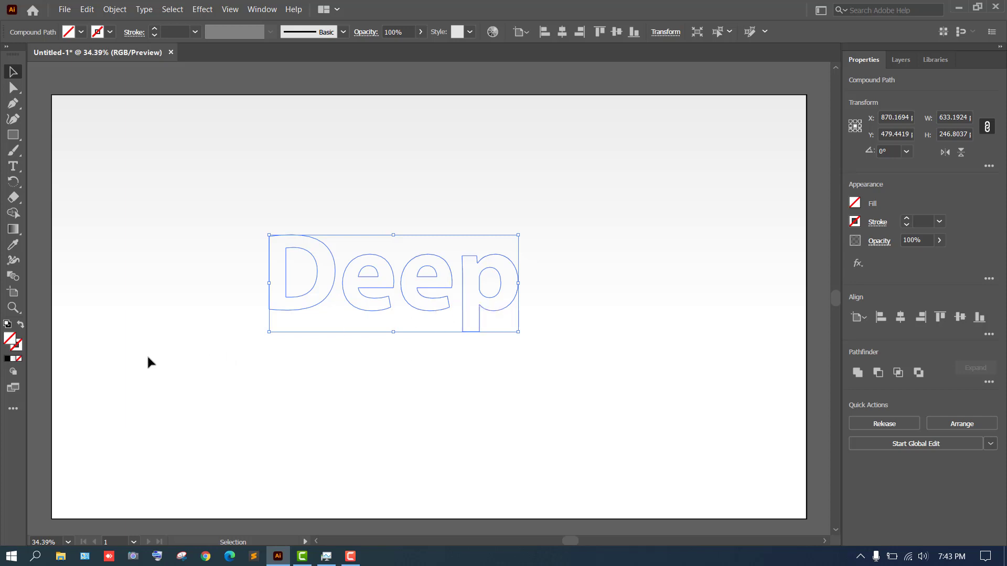
Fill the "Deep" compound path with near-black 0A0A0A
{"action": "double_click", "coordinate": [12, 341]}
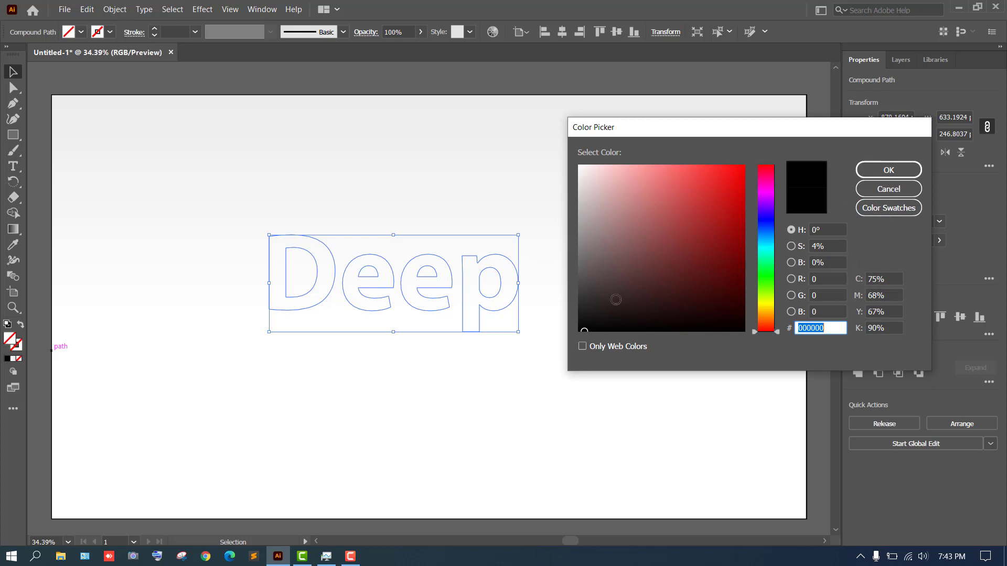
{"action": "left_click", "coordinate": [887, 170]}
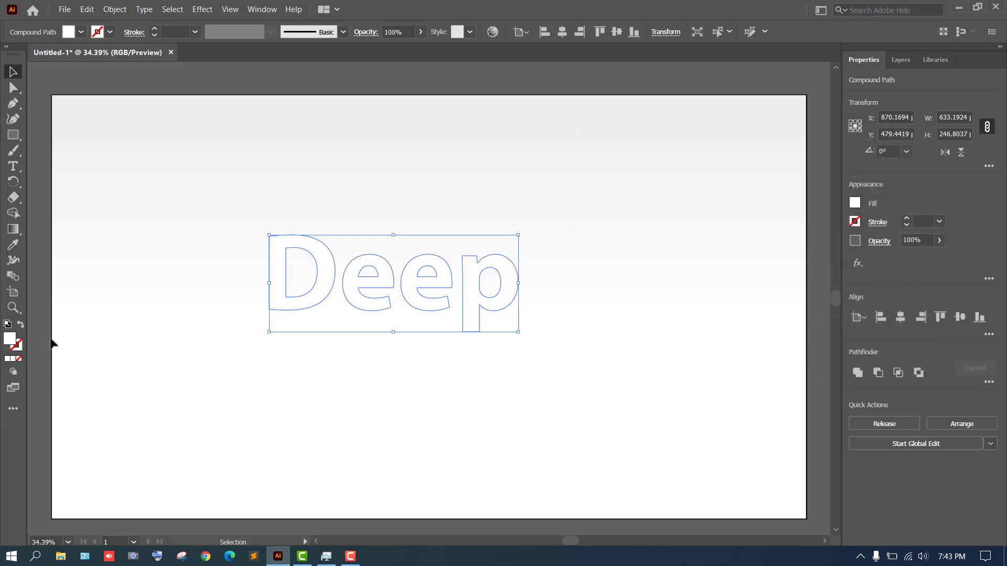
{"action": "double_click", "coordinate": [9, 342]}
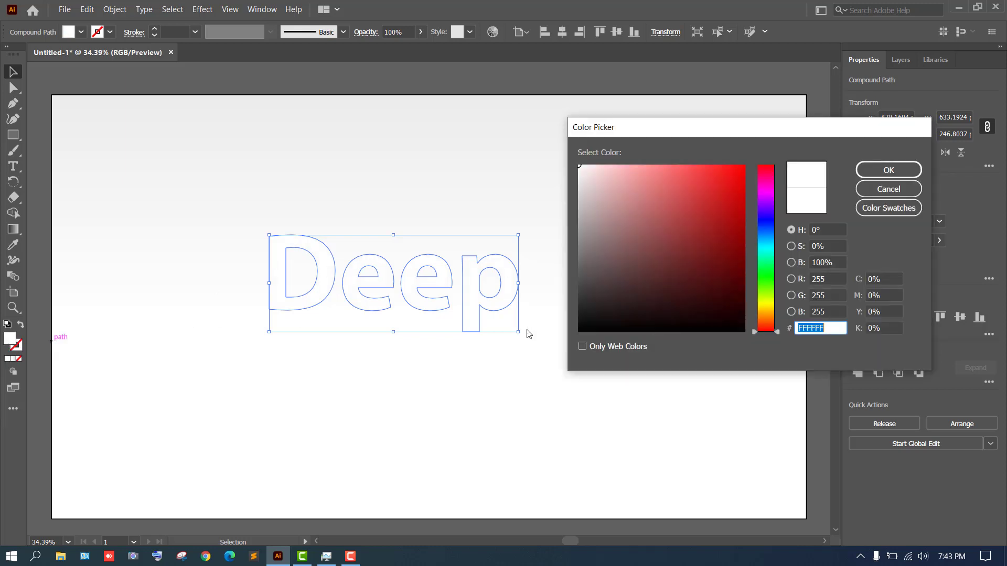
{"action": "left_click", "coordinate": [587, 324]}
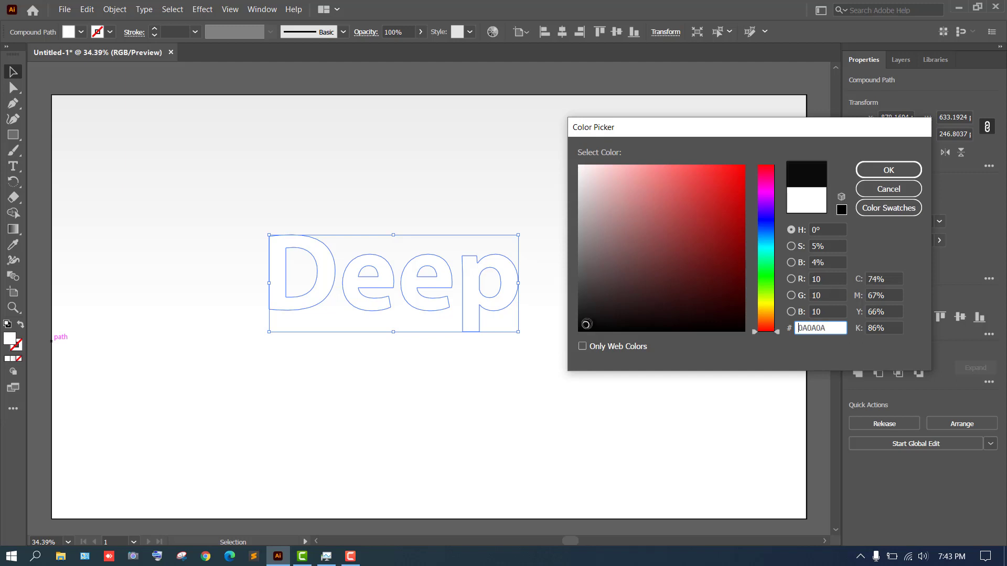
{"action": "left_click", "coordinate": [883, 178]}
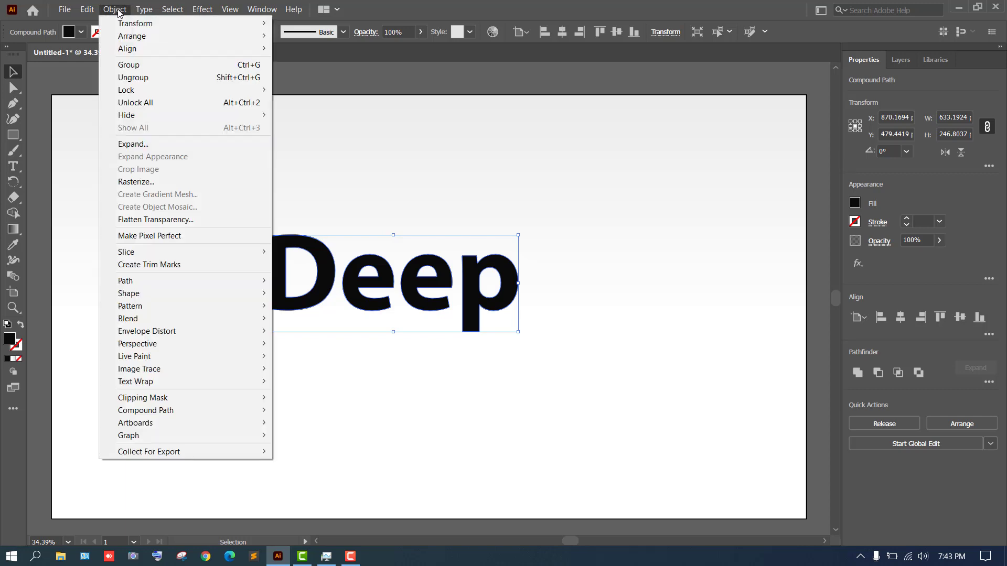
Copy the "Deep" compound path and paste two duplicates in place over the original
{"action": "mouse_move", "coordinate": [124, 39]}
{"action": "mouse_move", "coordinate": [86, 8]}
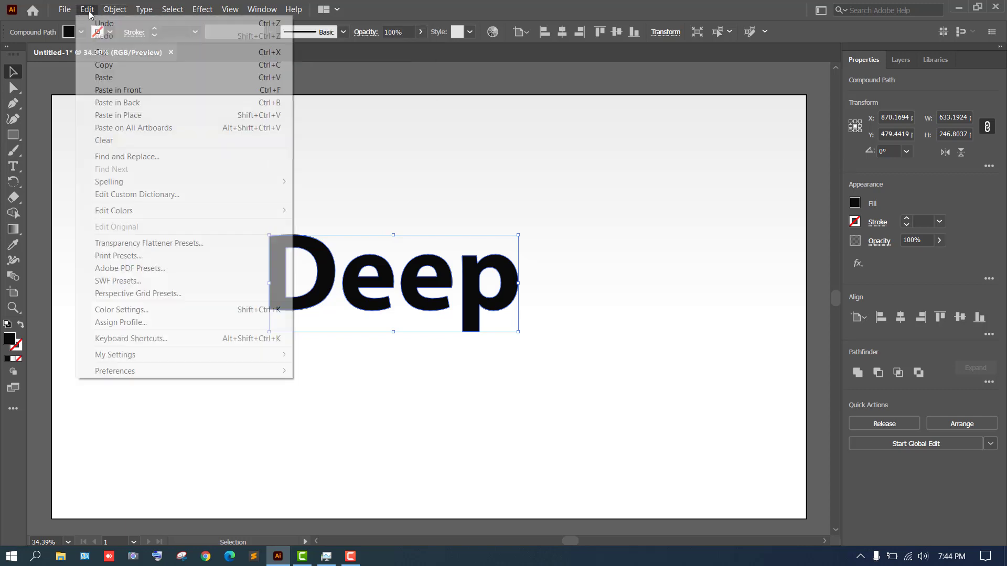
{"action": "left_click", "coordinate": [117, 68]}
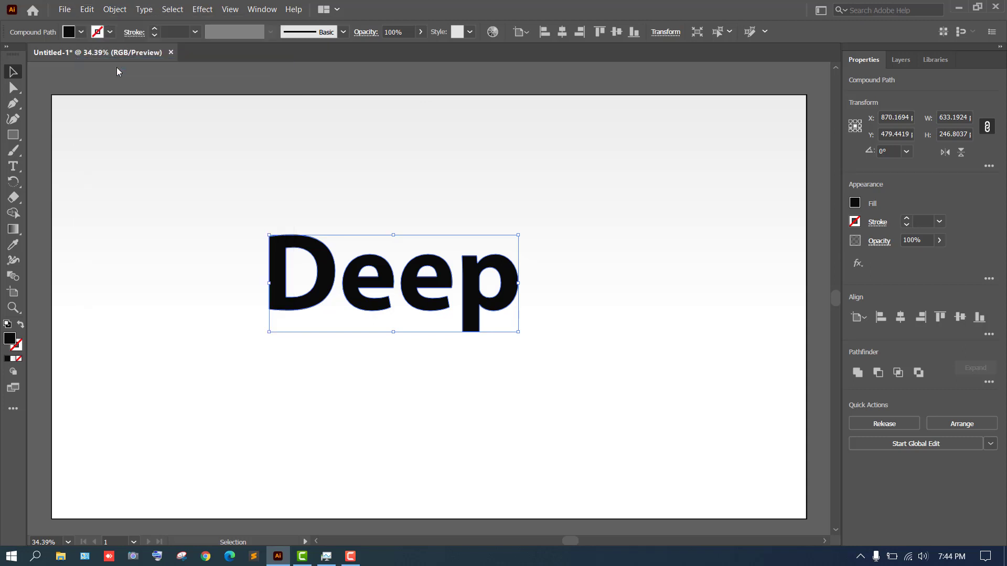
{"action": "left_click", "coordinate": [87, 8]}
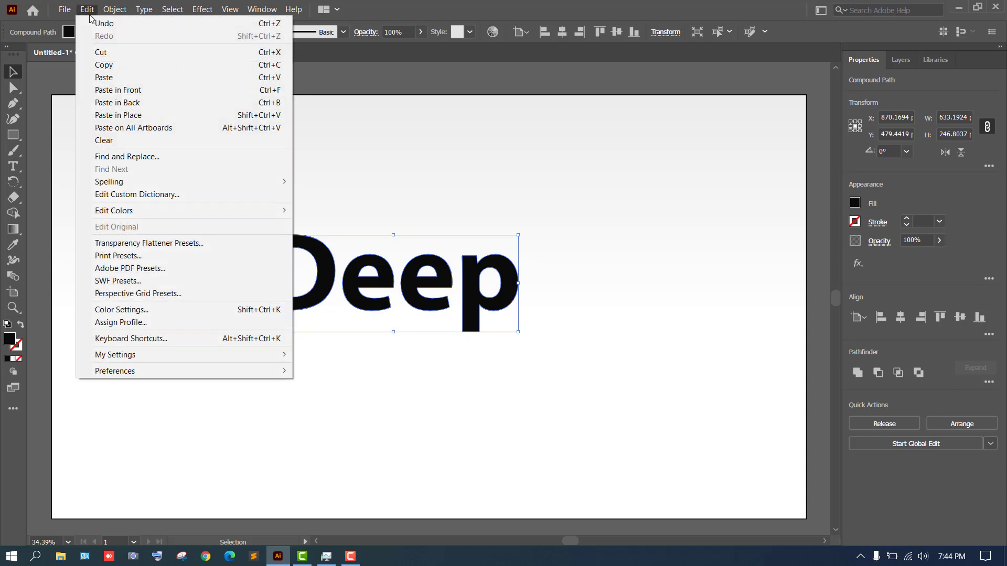
{"action": "left_click", "coordinate": [141, 116]}
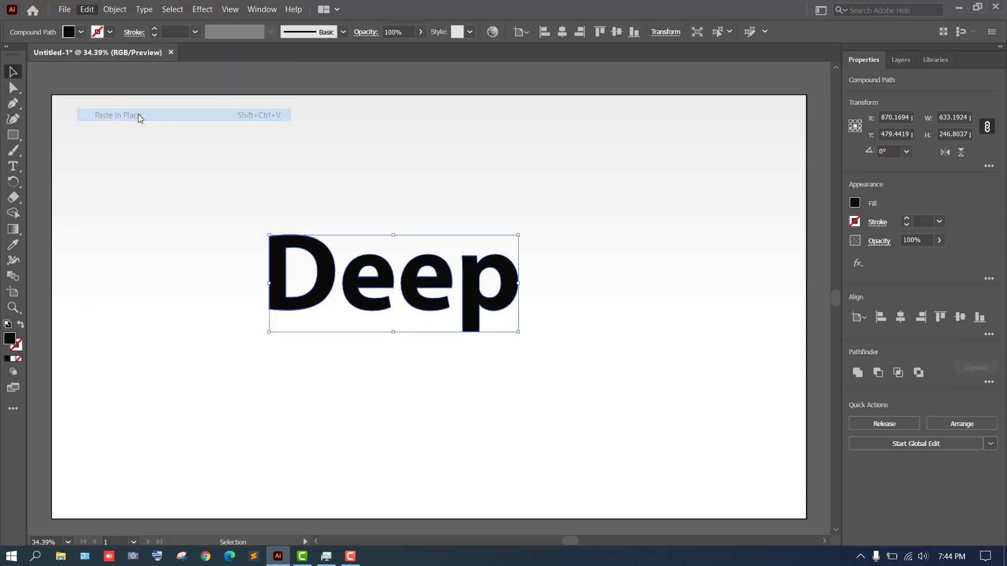
{"action": "left_click", "coordinate": [87, 10]}
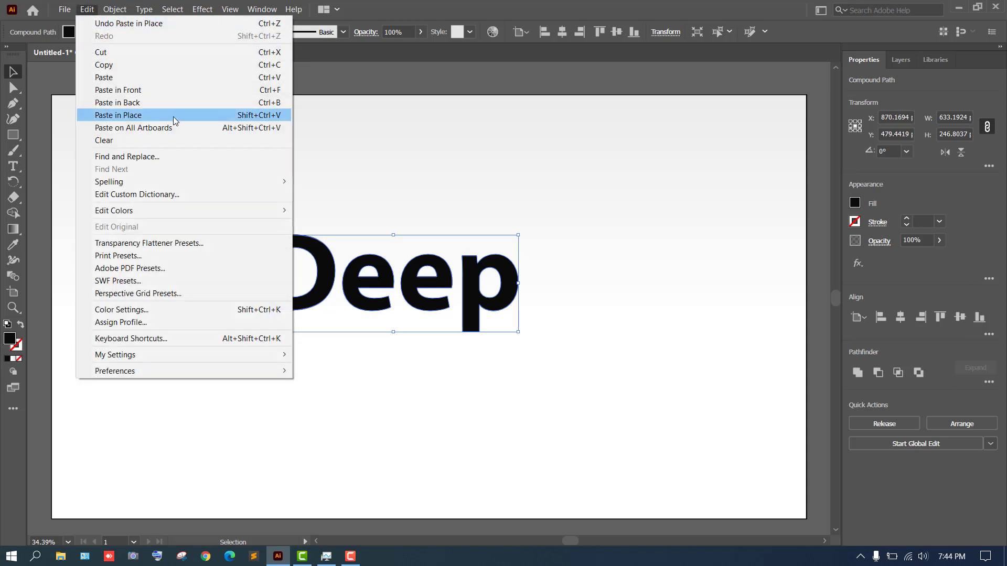
{"action": "left_click", "coordinate": [159, 115]}
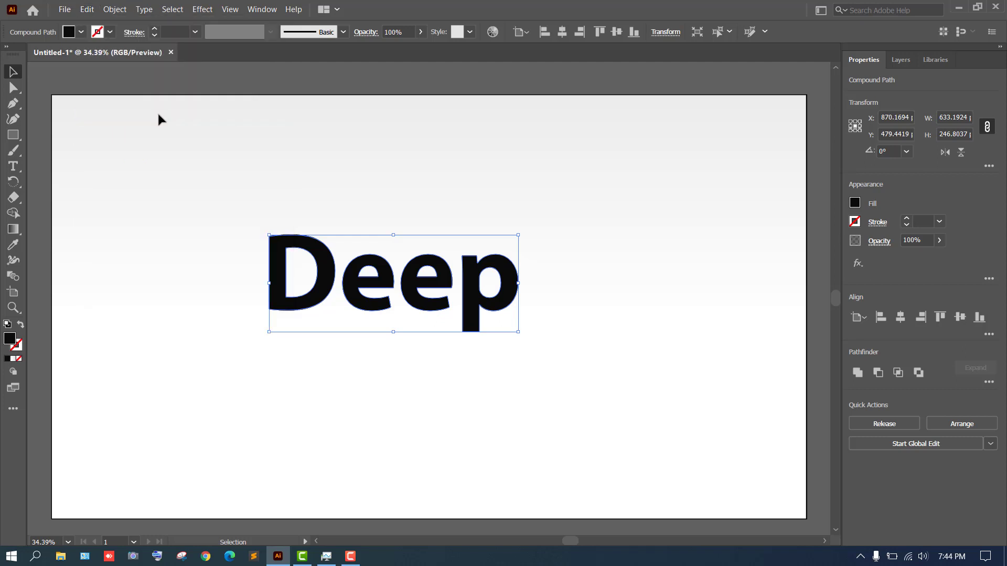
Fill the topmost "Deep" copy with red C90505 and hide that copy
{"action": "left_click", "coordinate": [158, 114]}
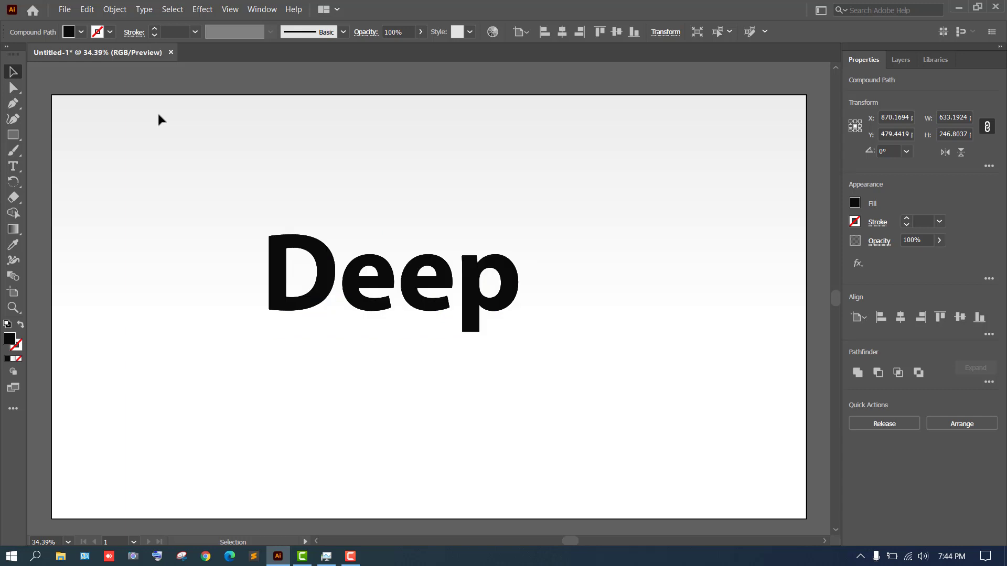
{"action": "left_click", "coordinate": [276, 304]}
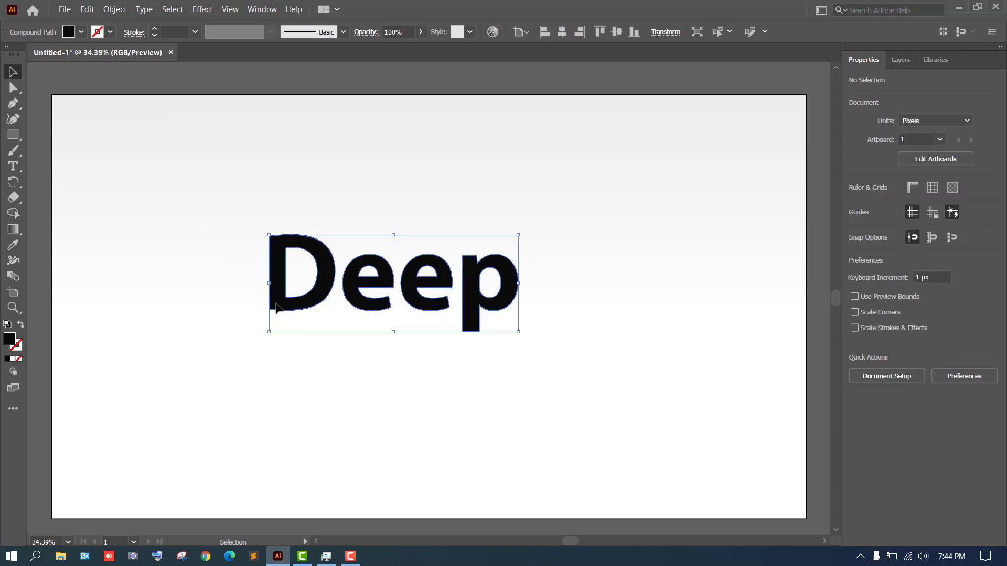
{"action": "double_click", "coordinate": [10, 339]}
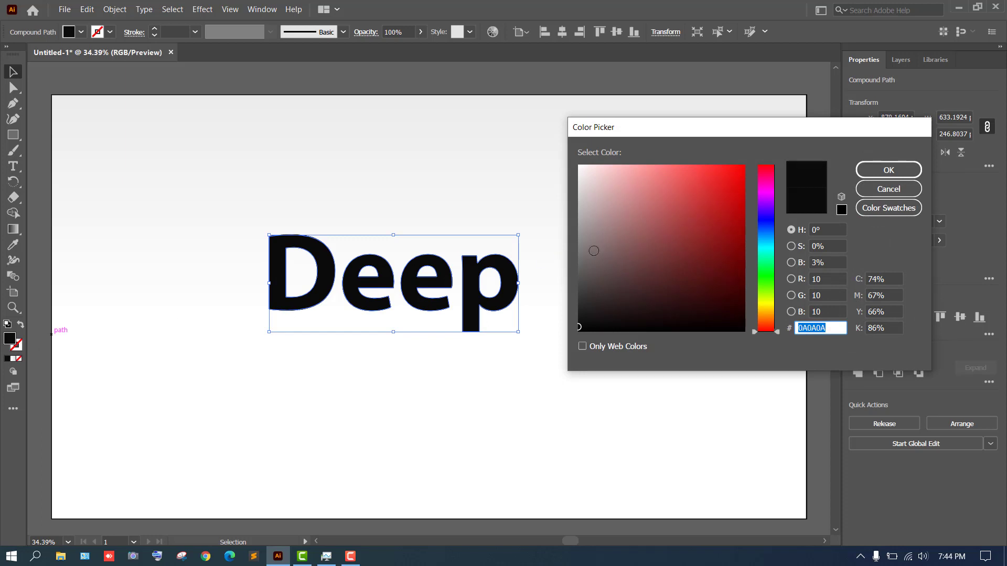
{"action": "left_click", "coordinate": [743, 201]}
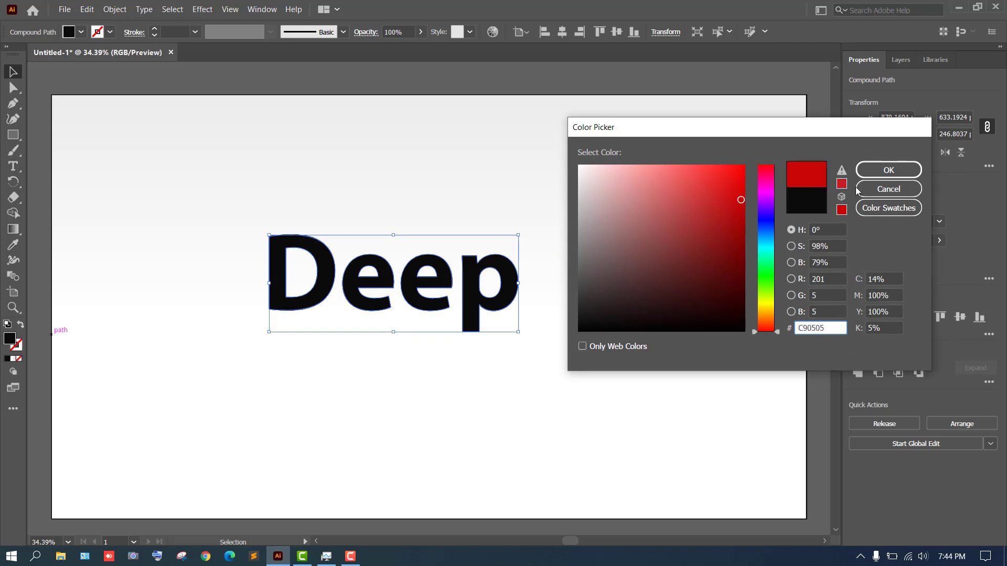
{"action": "left_click", "coordinate": [876, 174]}
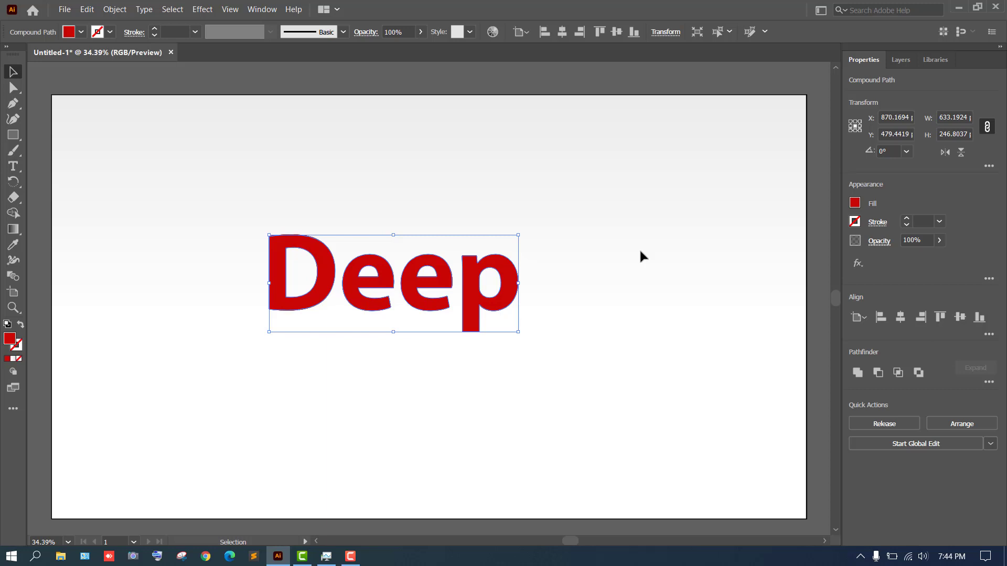
{"action": "key", "text": "a"}
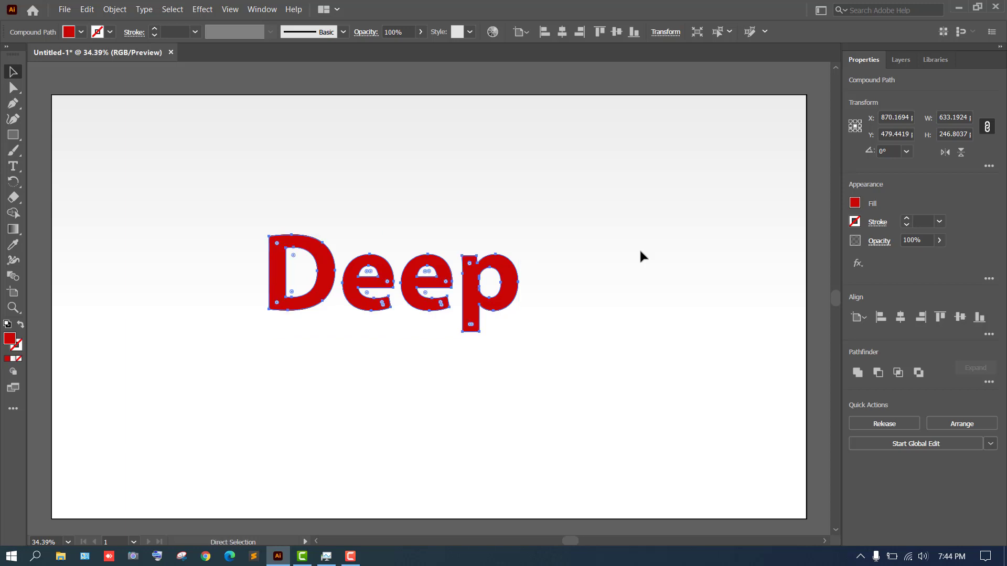
{"action": "key", "text": "ctrl+3"}
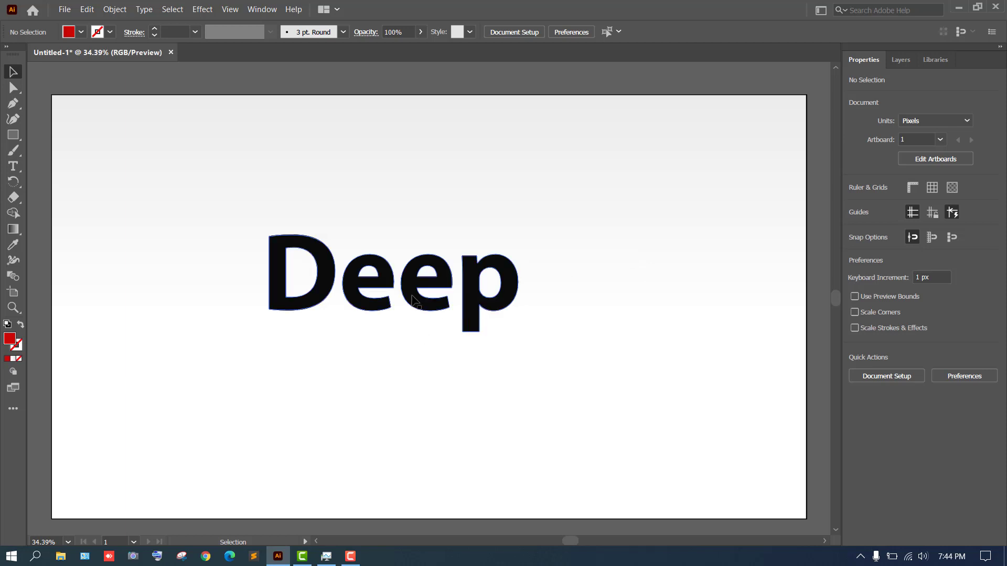
Move the upper black "Deep" copy aside to check for the one beneath, and undo the move
{"action": "left_click_drag", "start_coordinate": [413, 300], "coordinate": [569, 193]}
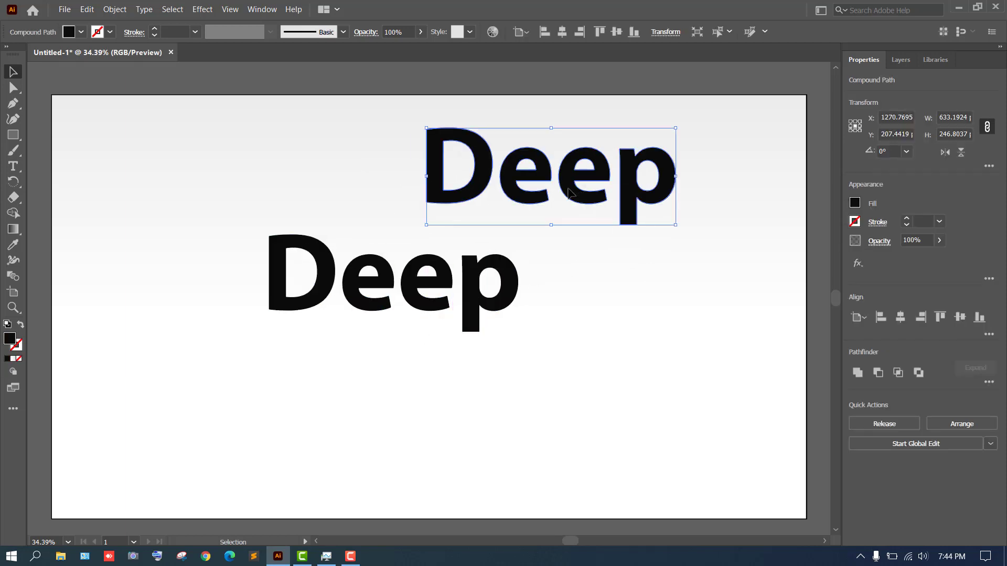
{"action": "key", "text": "a"}
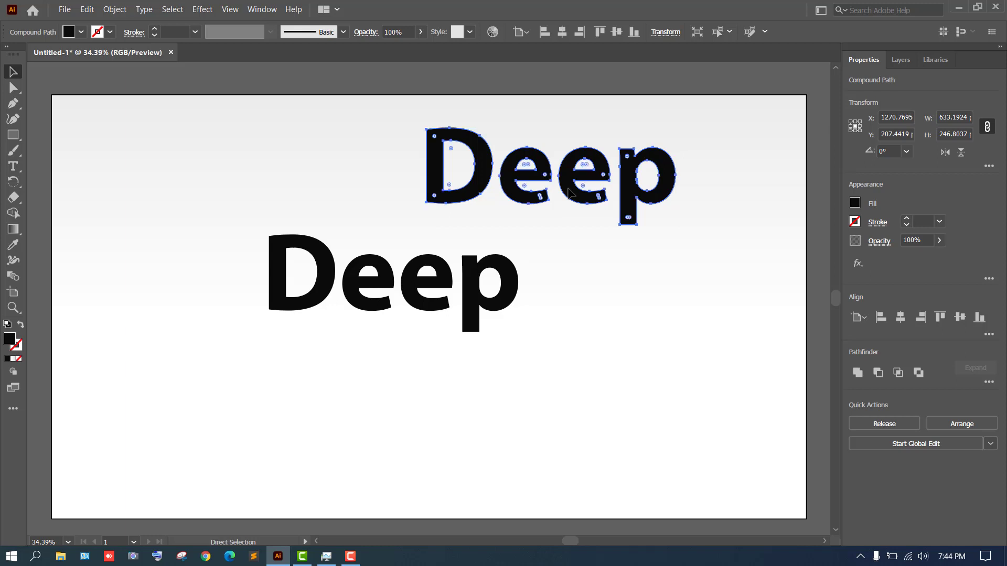
{"action": "key", "text": "ctrl+z"}
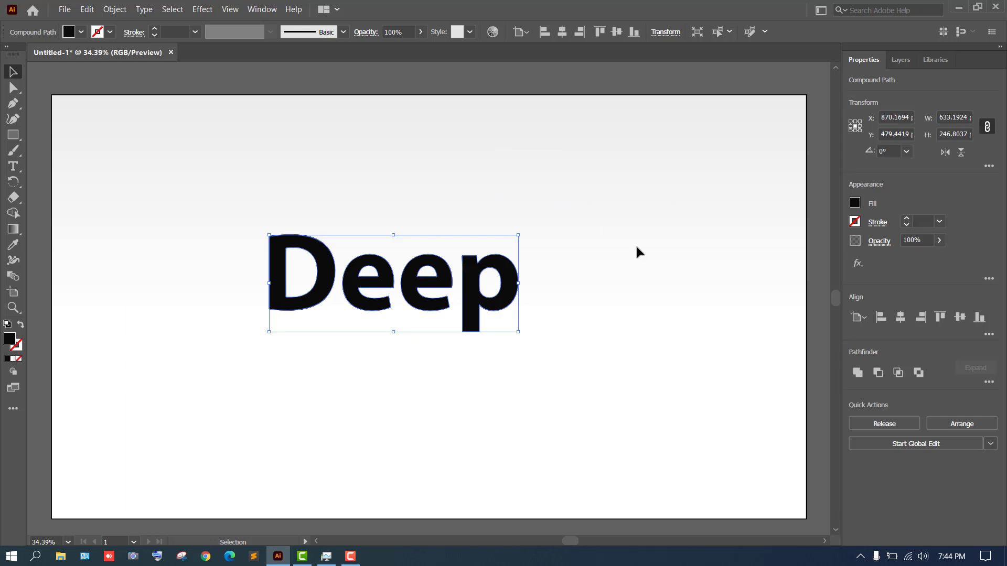
{"action": "left_click", "coordinate": [596, 306]}
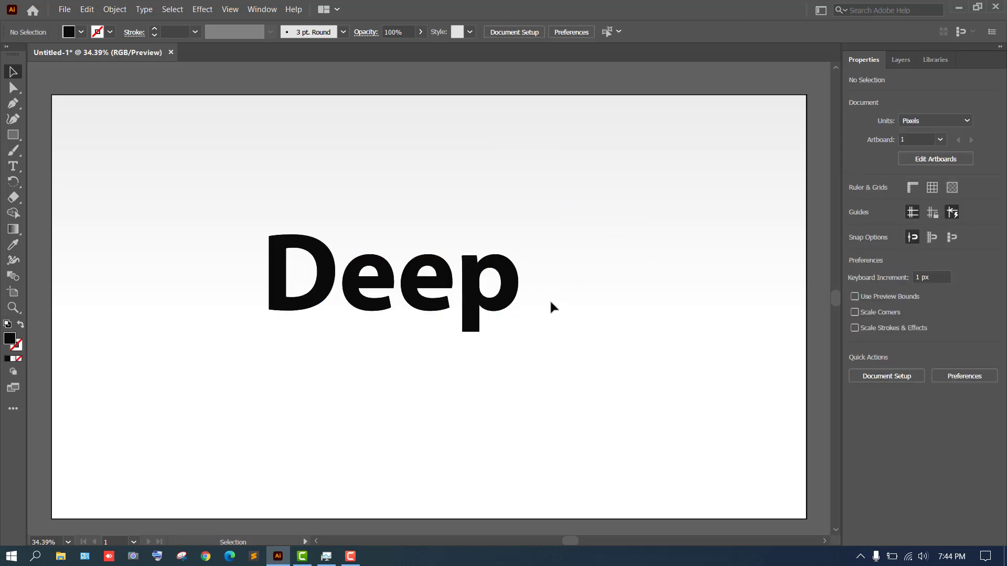
Select the next "Deep" object below the upper black copy and nudge it about 34 px right and 34 px down
{"action": "left_click", "coordinate": [474, 288]}
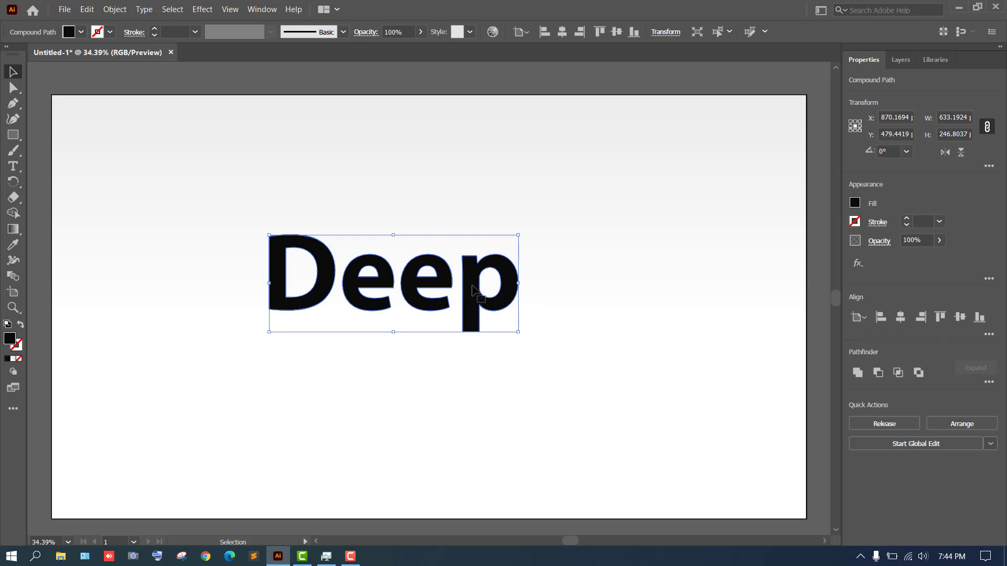
{"action": "right_click", "coordinate": [474, 288]}
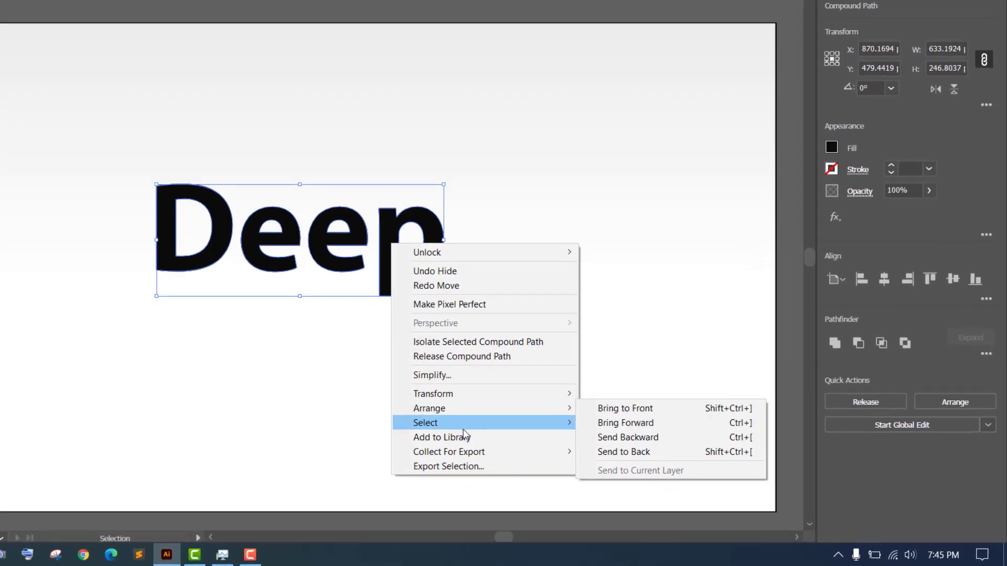
{"action": "mouse_move", "coordinate": [462, 424]}
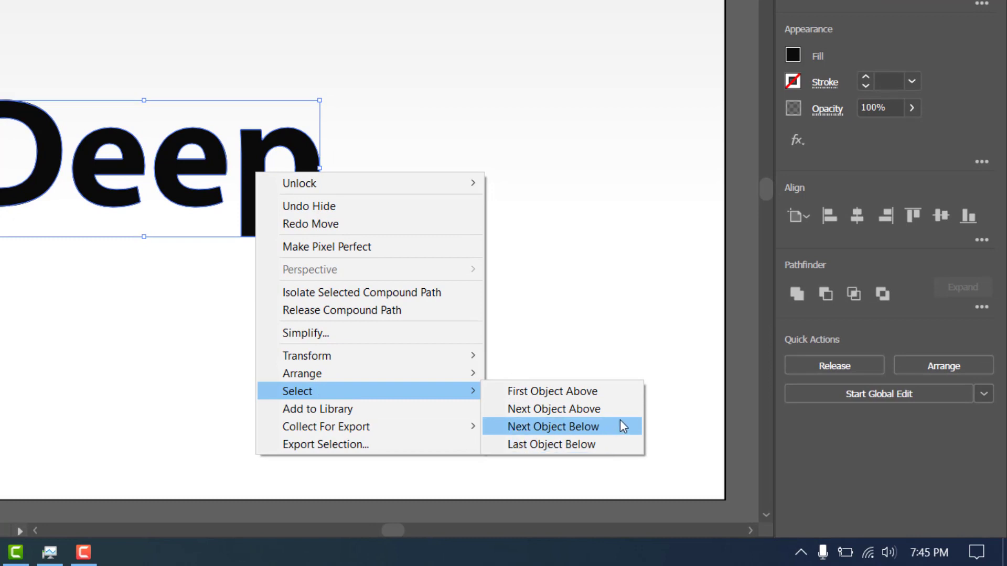
{"action": "left_click", "coordinate": [589, 428]}
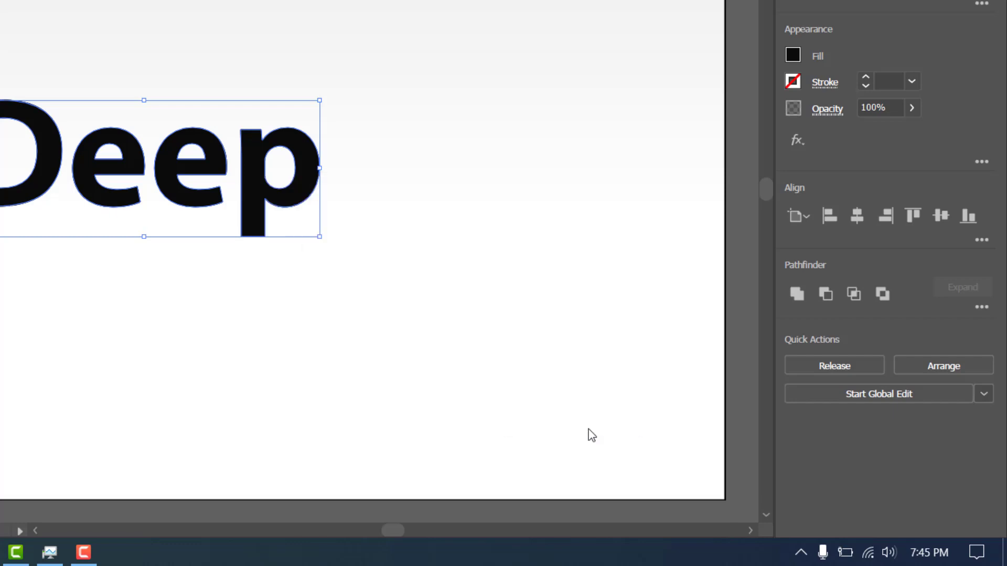
{"action": "key", "text": "alt+Right"}
{"action": "key", "text": "alt+Right"}
{"action": "key", "text": "alt+Right"}
{"action": "key", "text": "alt+Right"}
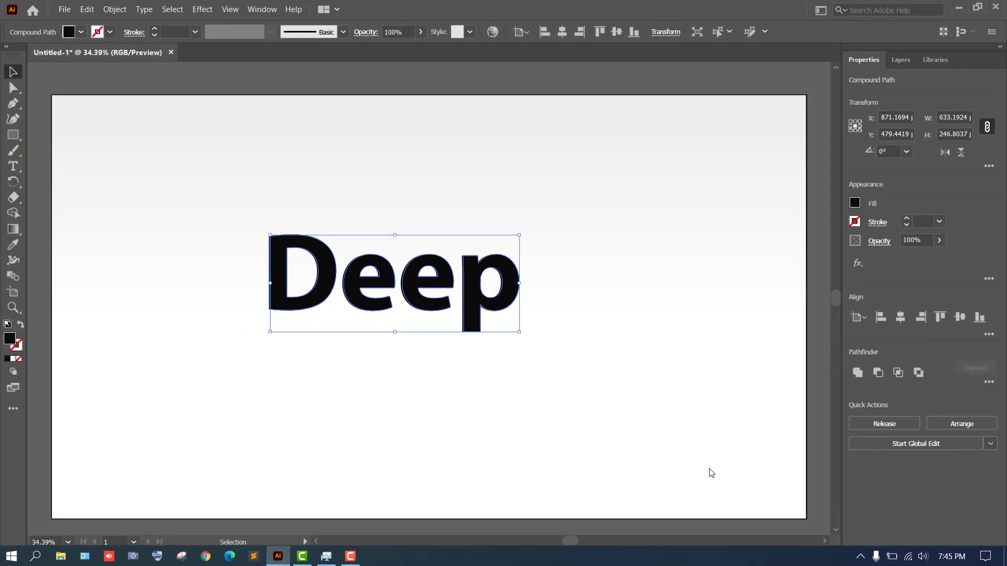
{"action": "key", "text": "Right"}
{"action": "key", "text": "Right"}
{"action": "key", "text": "Right"}
{"action": "key", "text": "Right"}
{"action": "key", "text": "Right"}
{"action": "key", "text": "Right"}
{"action": "key", "text": "Right"}
{"action": "key", "text": "Right"}
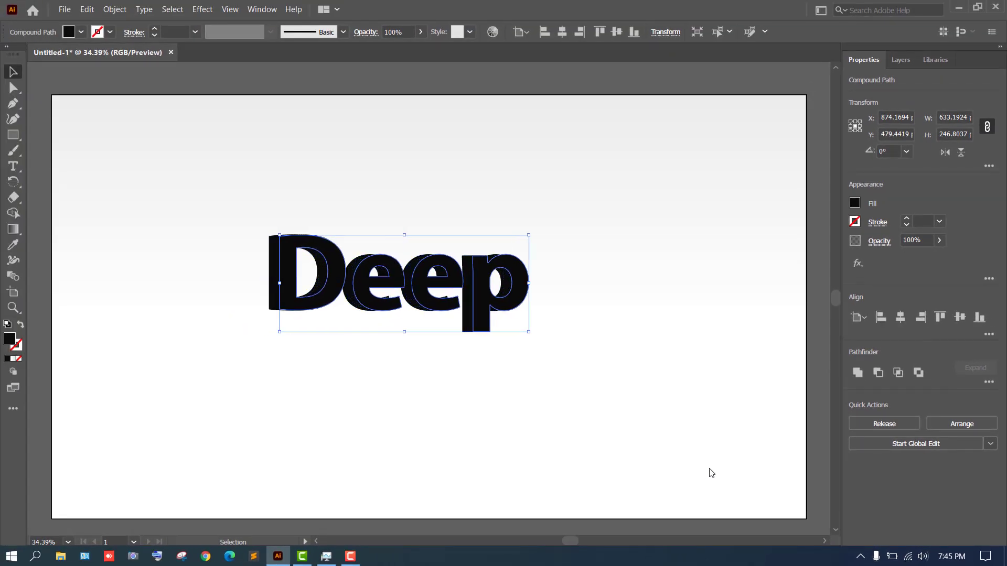
{"action": "key", "text": "Down"}
{"action": "key", "text": "Down"}
{"action": "key", "text": "Down"}
{"action": "key", "text": "Down"}
{"action": "key", "text": "Down"}
{"action": "key", "text": "Down"}
{"action": "key", "text": "Down"}
{"action": "key", "text": "Down"}
{"action": "key", "text": "Down"}
{"action": "key", "text": "Down"}
{"action": "key", "text": "Down"}
{"action": "key", "text": "Down"}
{"action": "key", "text": "Down"}
{"action": "key", "text": "Down"}
{"action": "key", "text": "Down"}
{"action": "key", "text": "Down"}
{"action": "key", "text": "Down"}
{"action": "key", "text": "Down"}
{"action": "key", "text": "Down"}
{"action": "key", "text": "Down"}
{"action": "key", "text": "Down"}
{"action": "key", "text": "Down"}
{"action": "key", "text": "Down"}
{"action": "key", "text": "Down"}
{"action": "key", "text": "Down"}
{"action": "key", "text": "Down"}
{"action": "key", "text": "Down"}
{"action": "key", "text": "Down"}
{"action": "key", "text": "Down"}
{"action": "key", "text": "Down"}
{"action": "key", "text": "Down"}
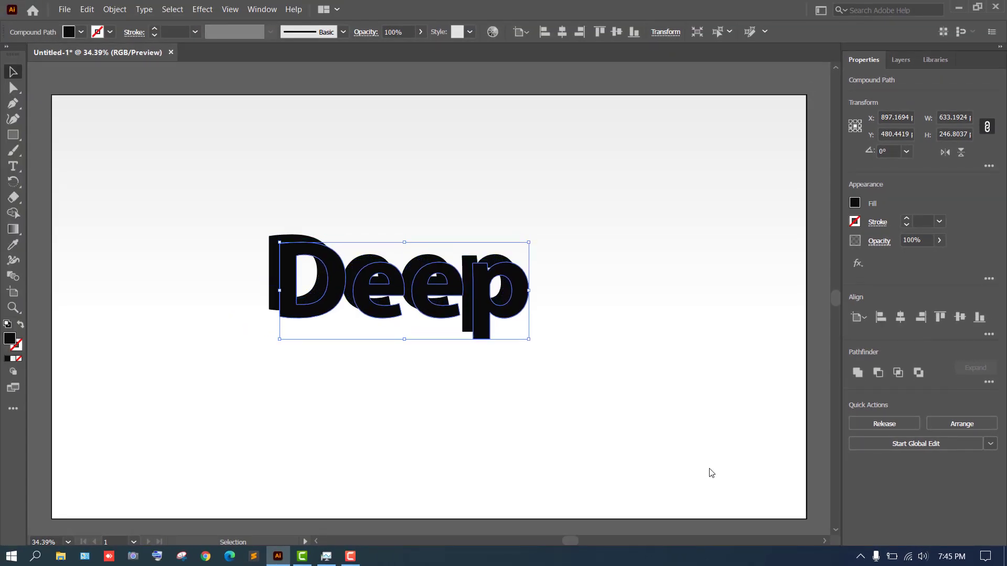
{"action": "key", "text": "Down"}
{"action": "key", "text": "Down"}
{"action": "key", "text": "Down"}
{"action": "key", "text": "Down"}
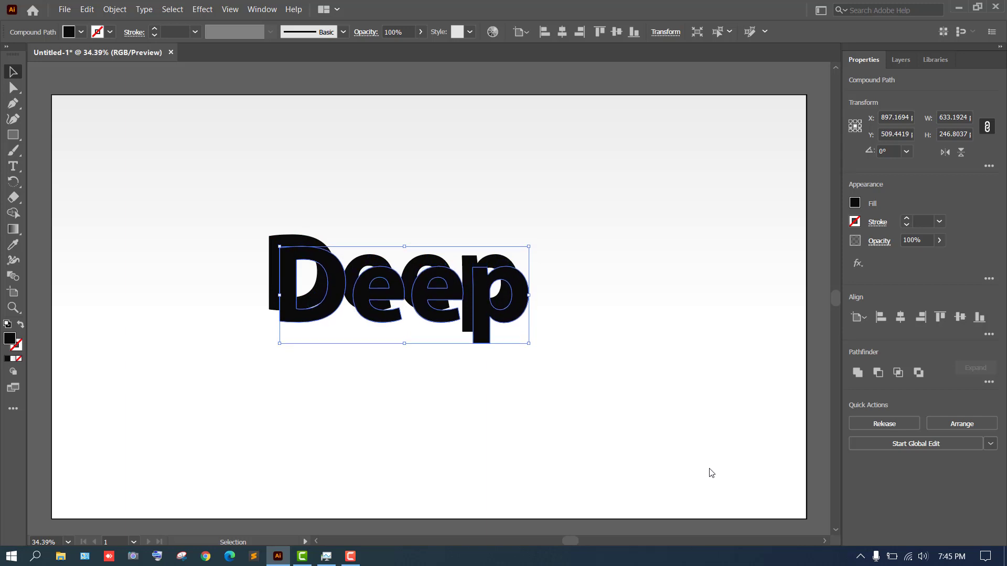
{"action": "key", "text": "Right"}
{"action": "key", "text": "Right"}
{"action": "key", "text": "Right"}
{"action": "key", "text": "Right"}
{"action": "key", "text": "Right"}
{"action": "key", "text": "Right"}
{"action": "key", "text": "Right"}
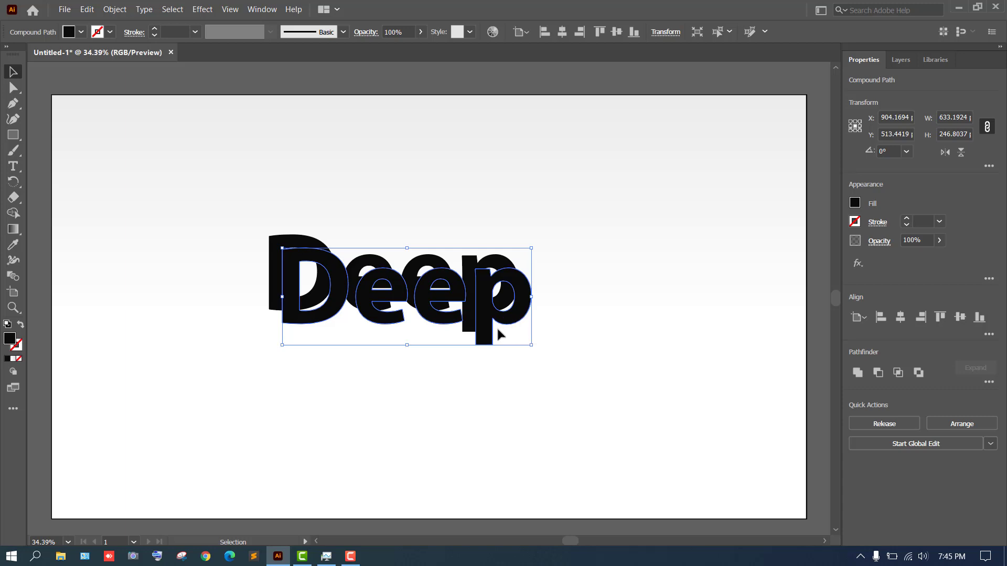
{"action": "double_click", "coordinate": [9, 339]}
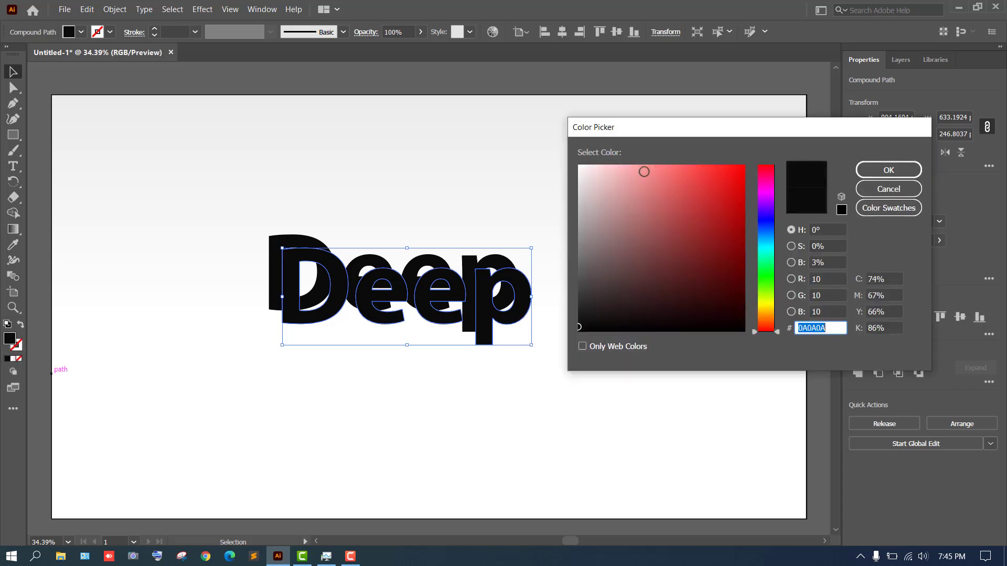
{"action": "left_click_drag", "start_coordinate": [600, 179], "coordinate": [567, 163]}
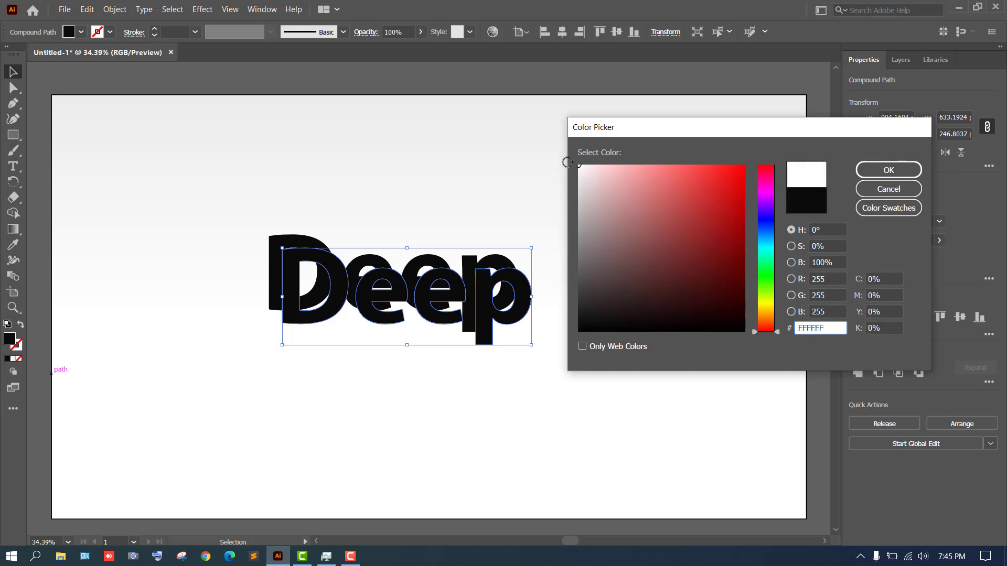
{"action": "left_click", "coordinate": [894, 191]}
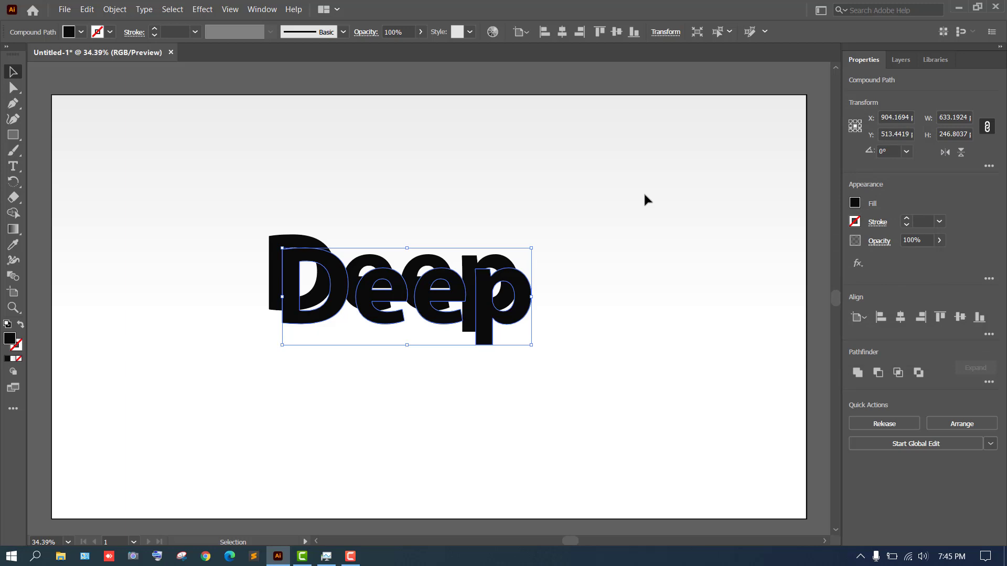
Switch the offset "Deep" copy's fill to the Grayscale color model and set K to 0%
{"action": "key", "text": "F6"}
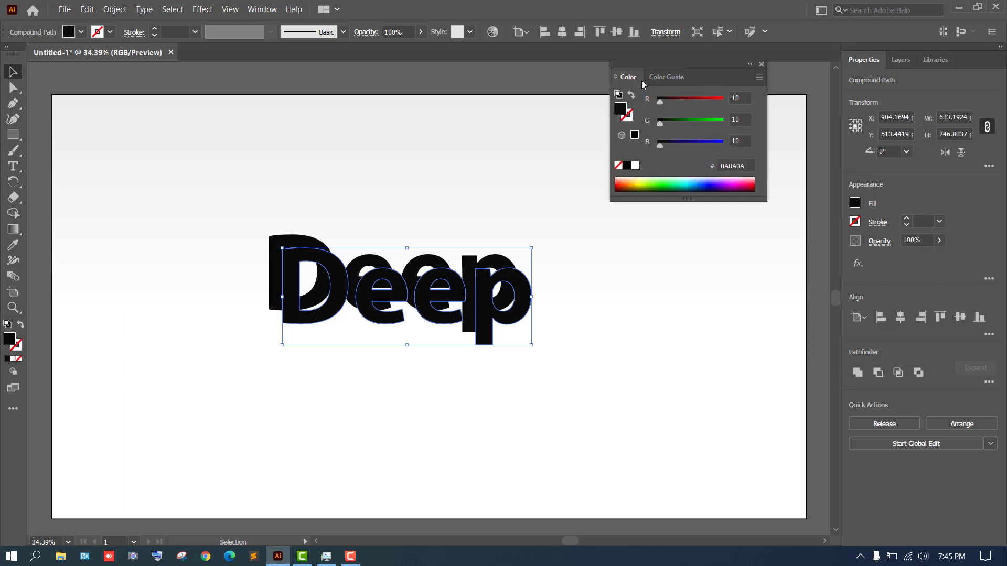
{"action": "left_click", "coordinate": [760, 78]}
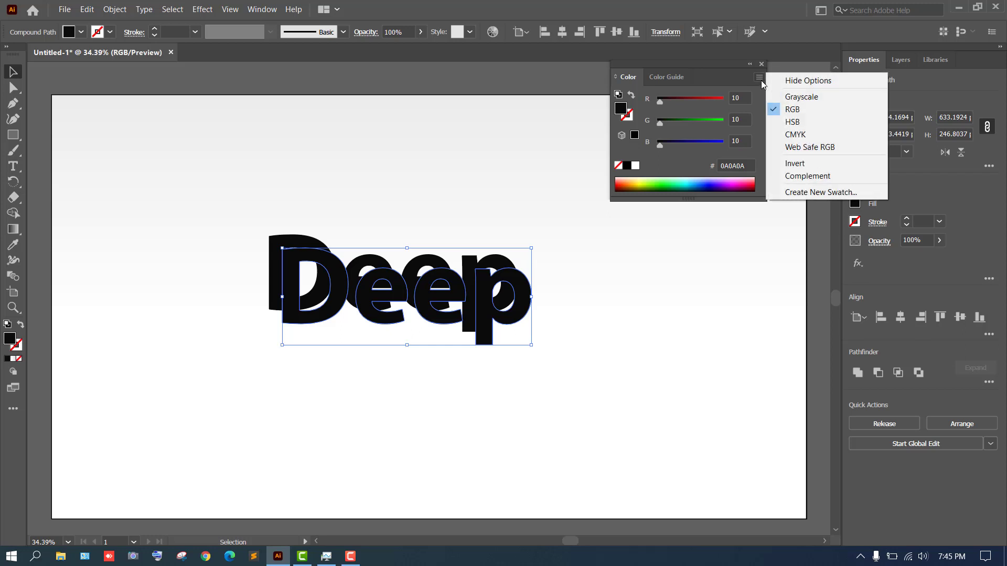
{"action": "left_click", "coordinate": [819, 96]}
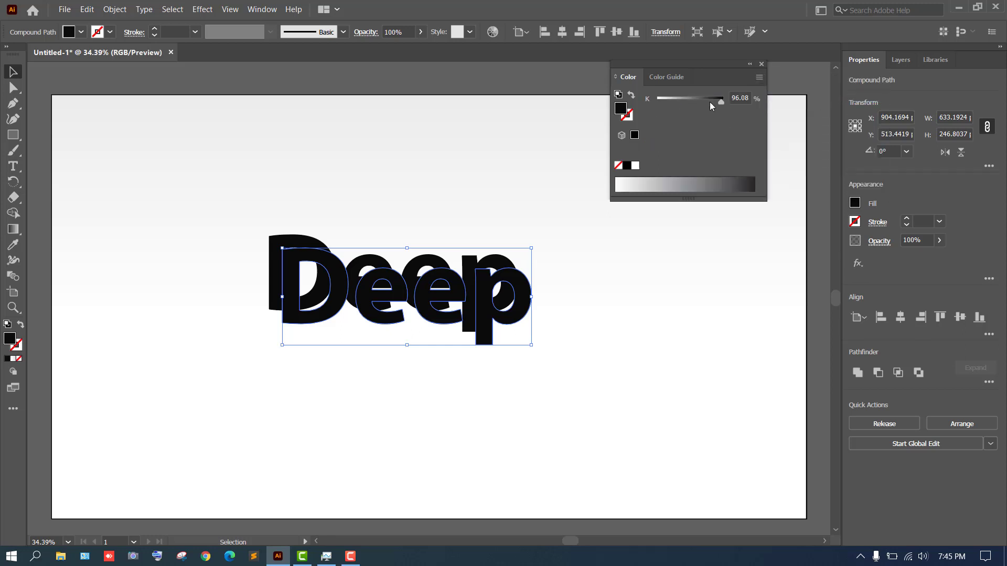
{"action": "left_click_drag", "start_coordinate": [719, 102], "coordinate": [652, 99]}
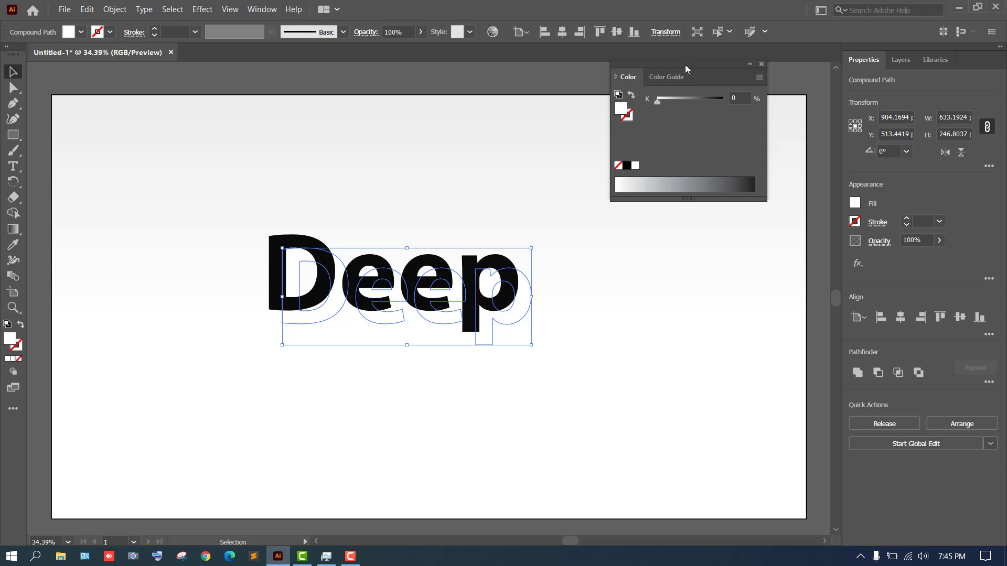
{"action": "left_click_drag", "start_coordinate": [685, 65], "coordinate": [735, 71]}
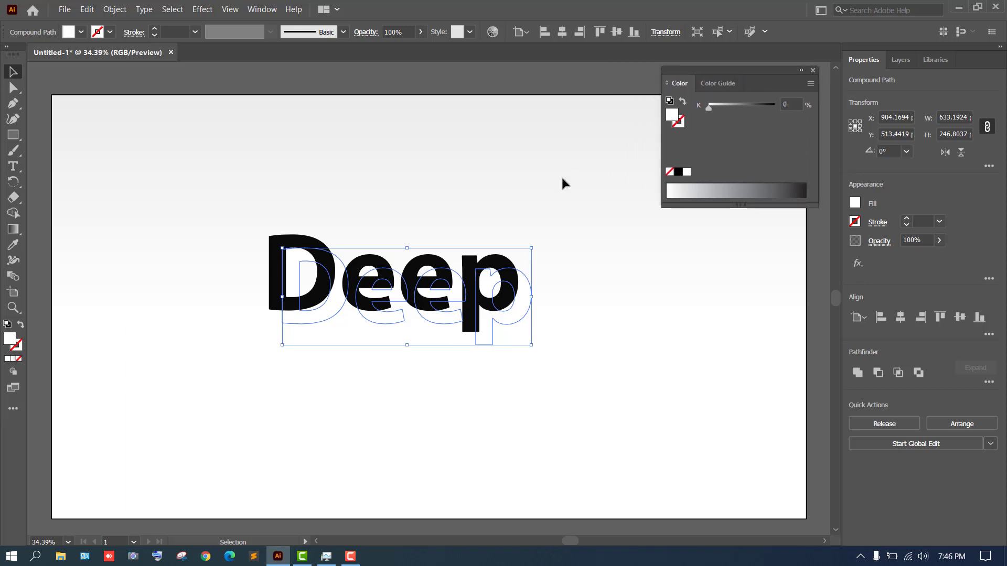
{"action": "left_click", "coordinate": [539, 186]}
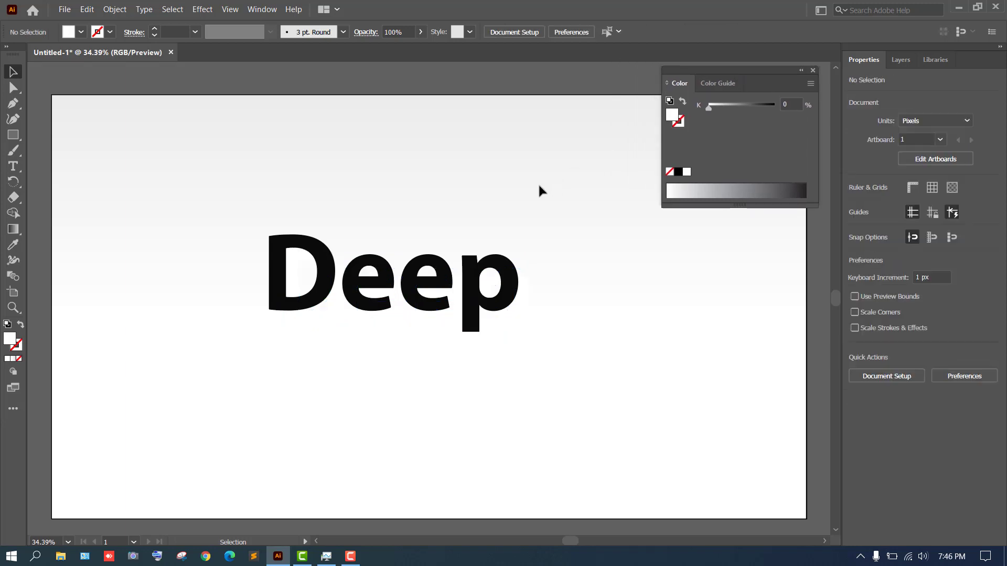
Select both the black and the white "Deep" copies and set their blend spacing to Smooth Color
{"action": "left_click_drag", "start_coordinate": [543, 215], "coordinate": [410, 349]}
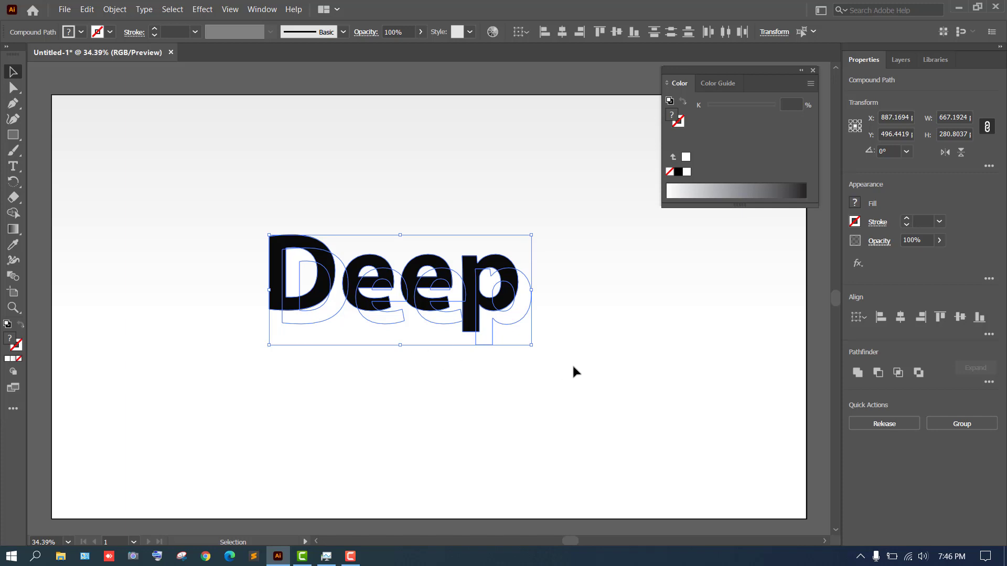
{"action": "left_click_drag", "start_coordinate": [573, 367], "coordinate": [230, 214]}
{"action": "left_click", "coordinate": [121, 9]}
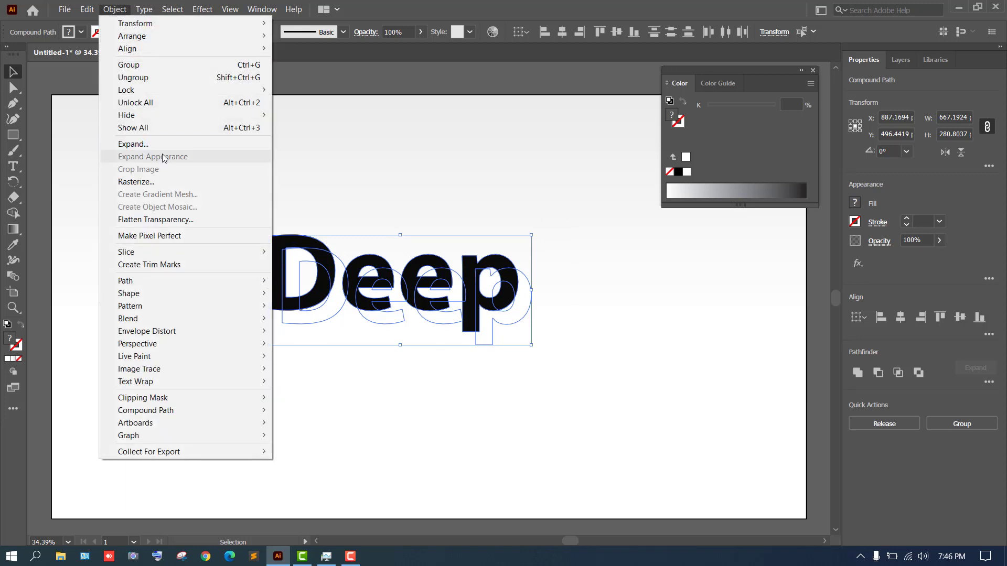
{"action": "mouse_move", "coordinate": [206, 319]}
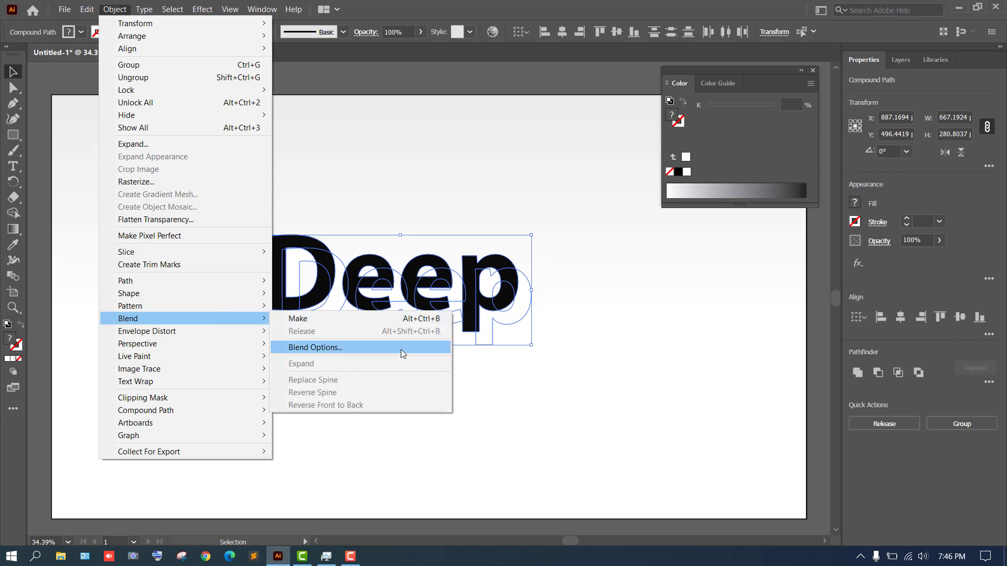
{"action": "left_click", "coordinate": [372, 348]}
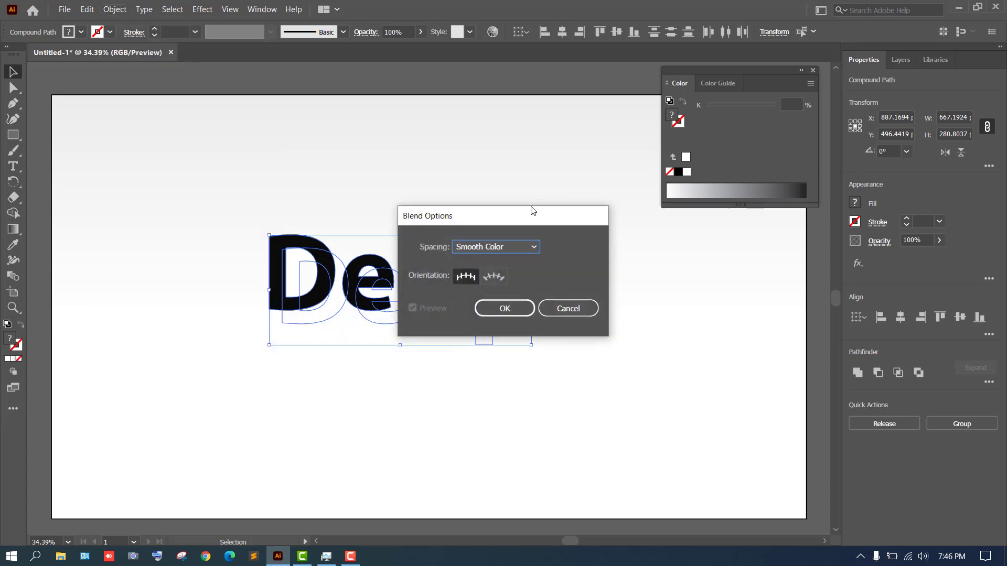
{"action": "left_click_drag", "start_coordinate": [530, 218], "coordinate": [587, 229]}
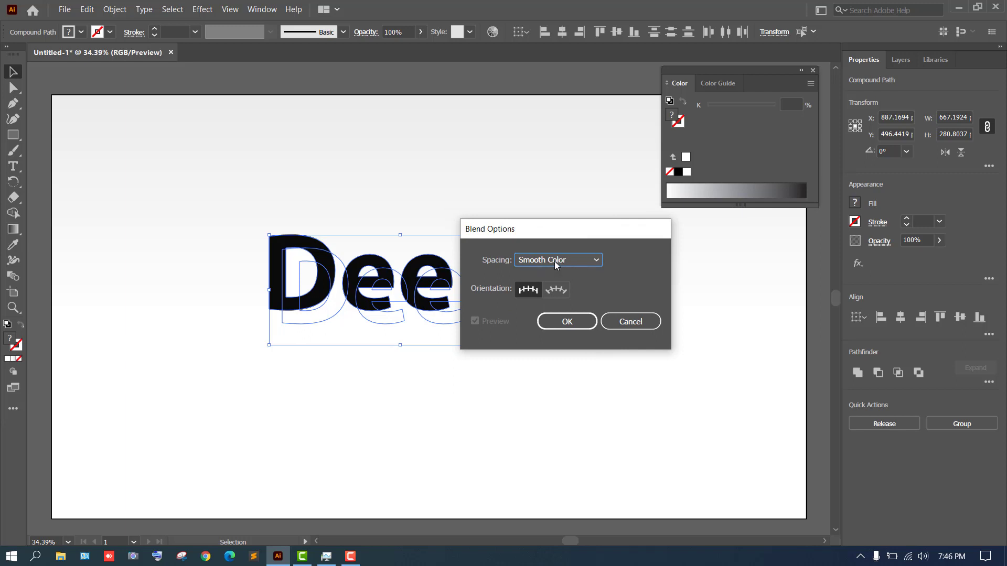
{"action": "left_click", "coordinate": [566, 323]}
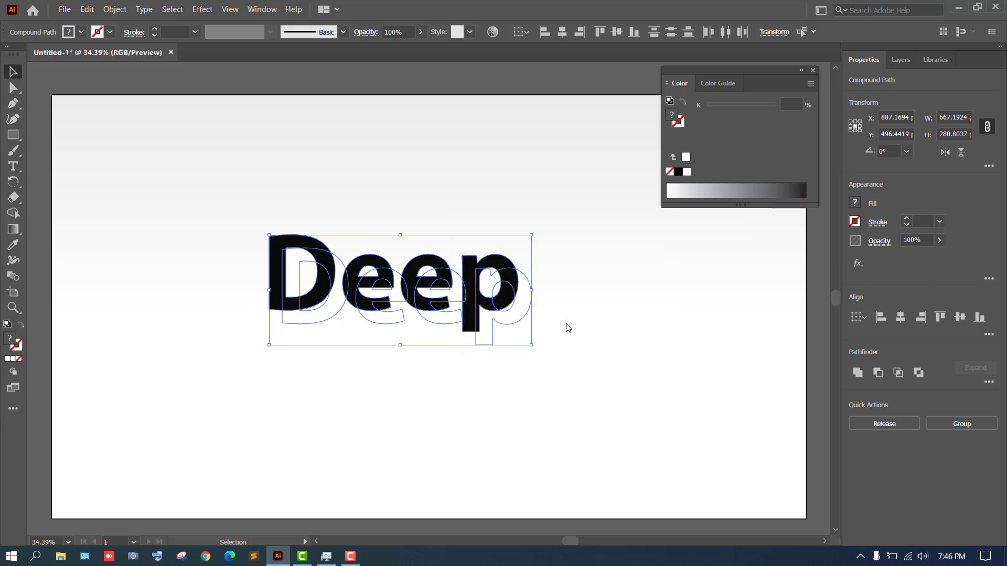
Make a blend from the two selected "Deep" copies and deselect it
{"action": "left_click", "coordinate": [114, 10]}
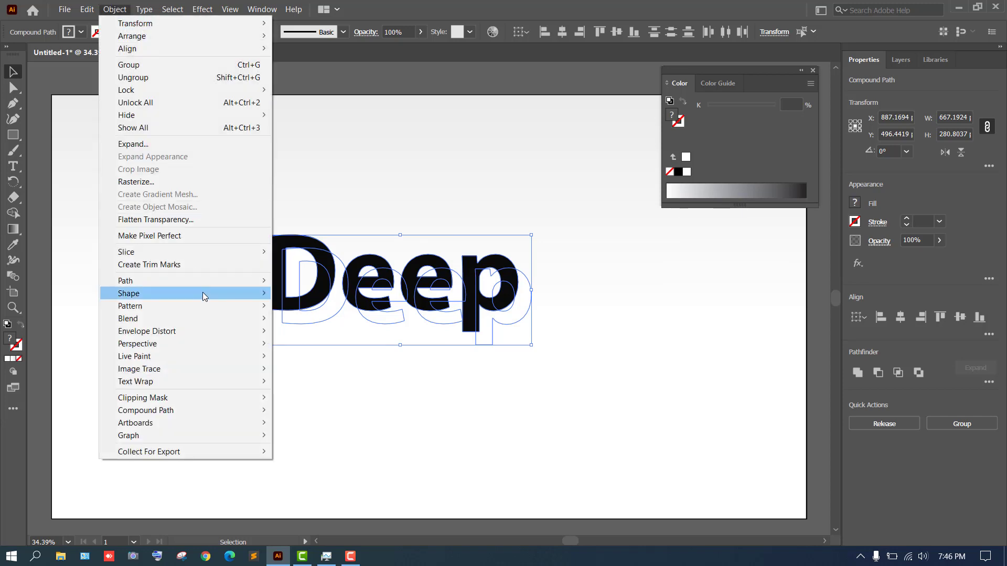
{"action": "mouse_move", "coordinate": [213, 318]}
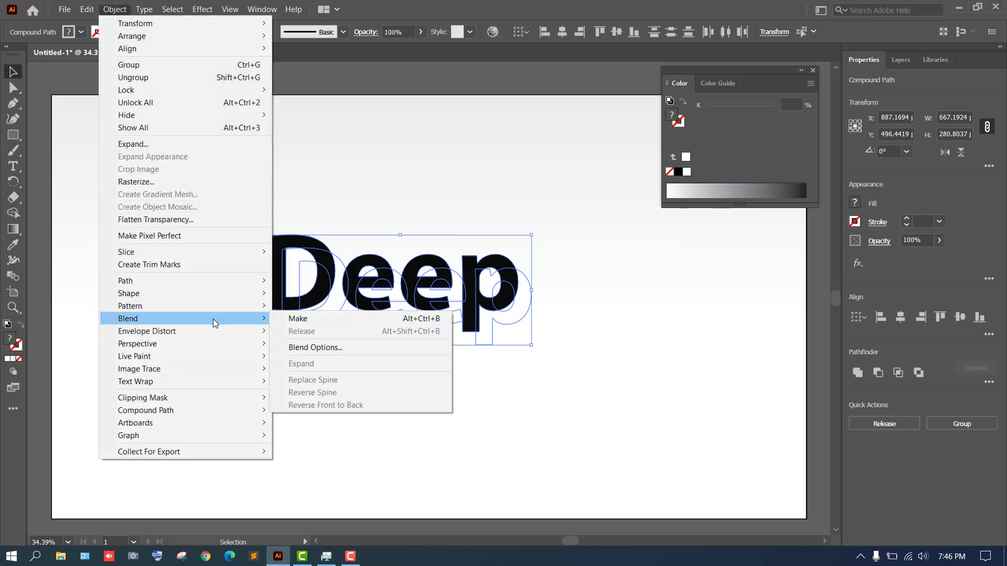
{"action": "left_click", "coordinate": [338, 318]}
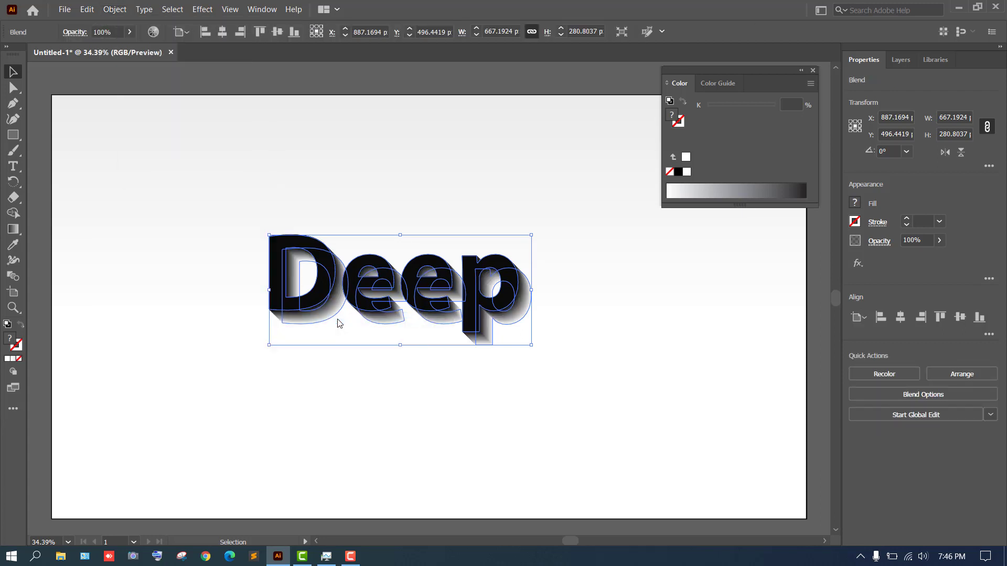
{"action": "left_click", "coordinate": [357, 427]}
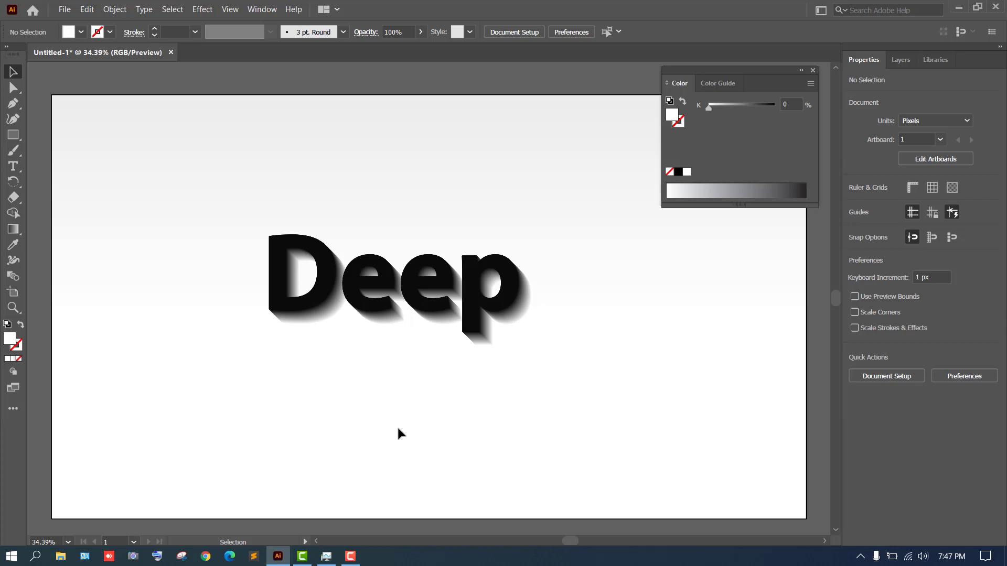
Show the hidden red "Deep" copy again and change its fill to white FFFFFF
{"action": "key", "text": "a"}
{"action": "key", "text": "ctrl+alt"}
{"action": "key", "text": "ctrl+alt+3"}
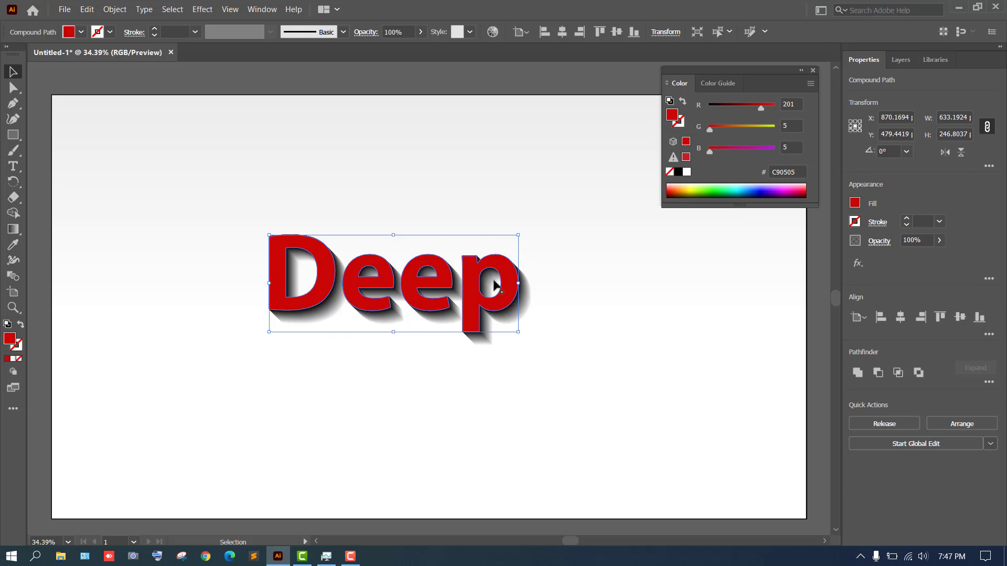
{"action": "double_click", "coordinate": [7, 340]}
{"action": "left_click", "coordinate": [586, 183]}
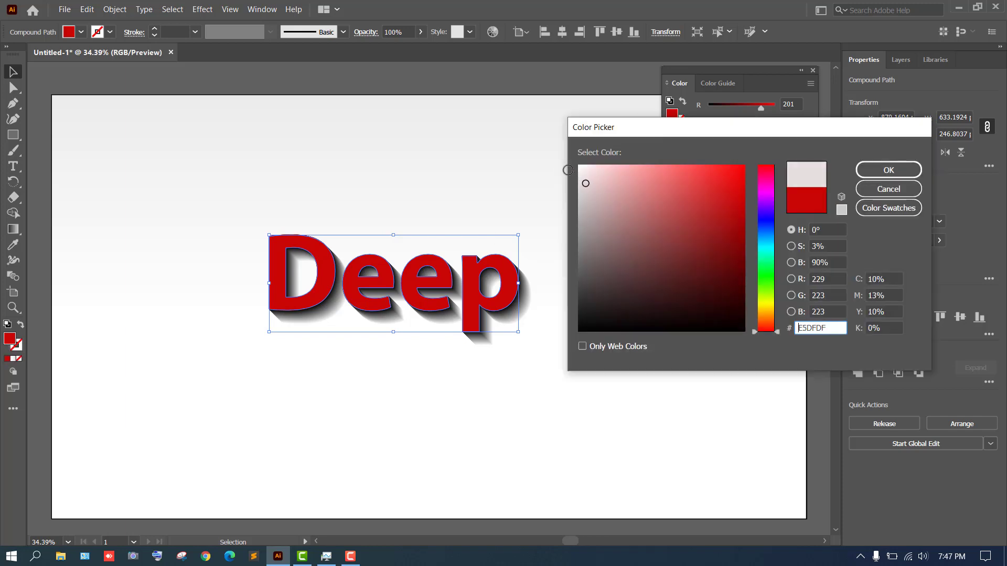
{"action": "left_click_drag", "start_coordinate": [568, 170], "coordinate": [562, 157]}
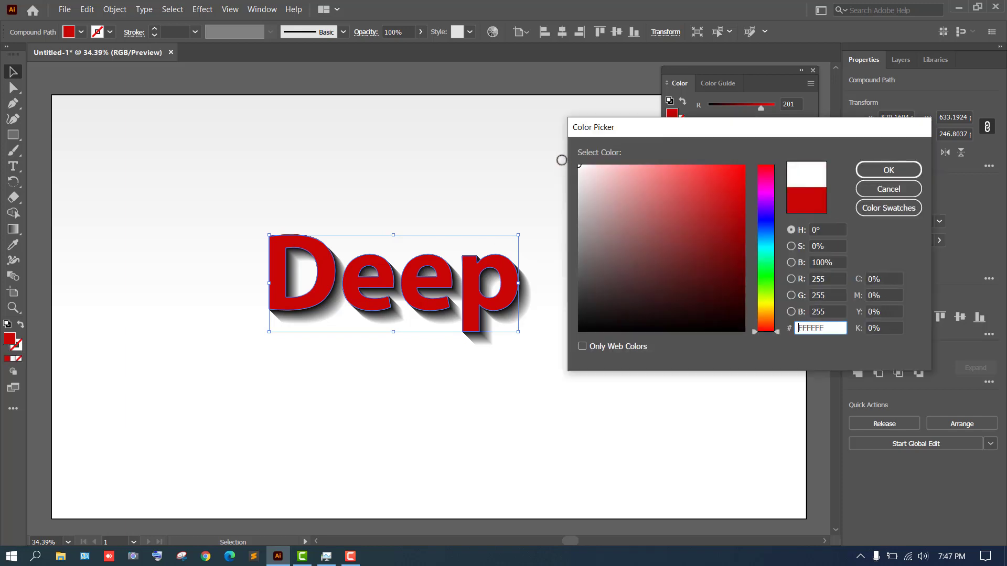
{"action": "left_click", "coordinate": [908, 168]}
{"action": "left_click", "coordinate": [677, 334]}
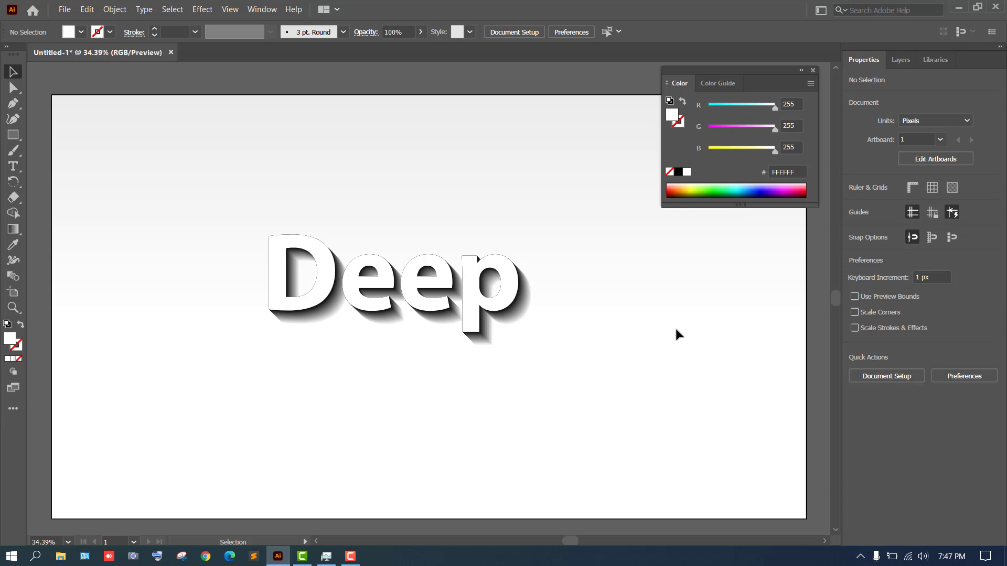
Select the "Deep" blend, display the document's layer list and clear the selection
{"action": "left_click", "coordinate": [525, 321]}
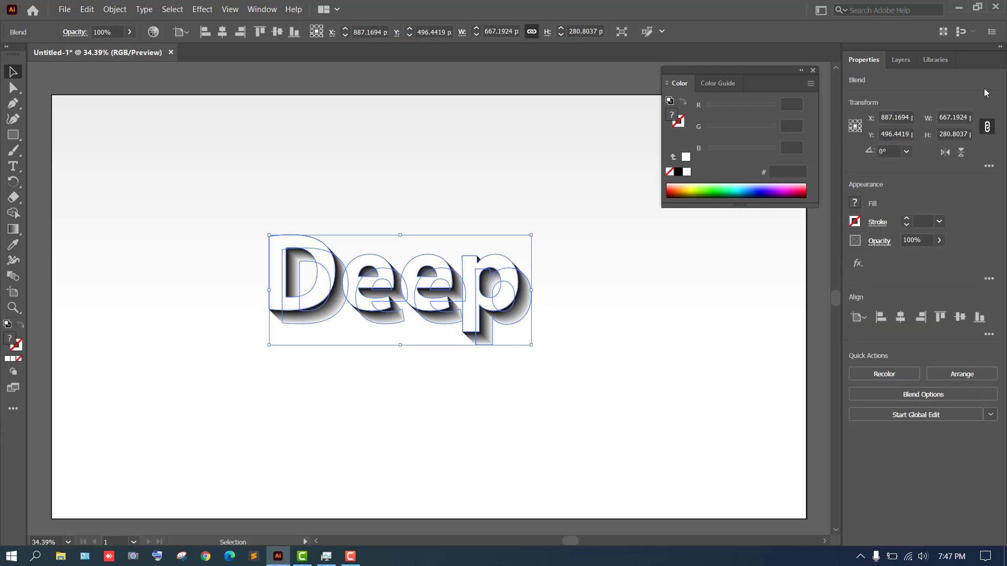
{"action": "left_click", "coordinate": [900, 61]}
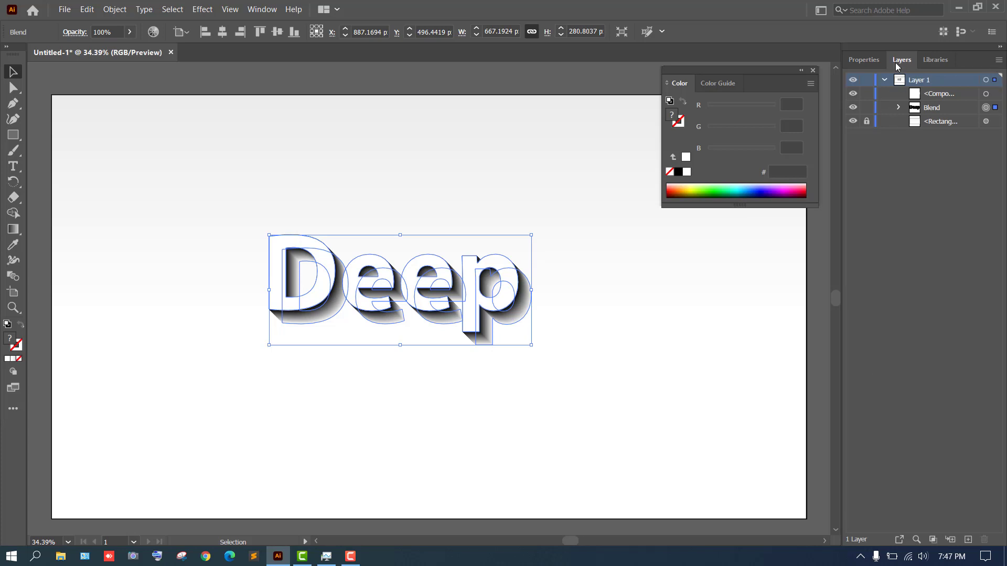
{"action": "left_click", "coordinate": [266, 11]}
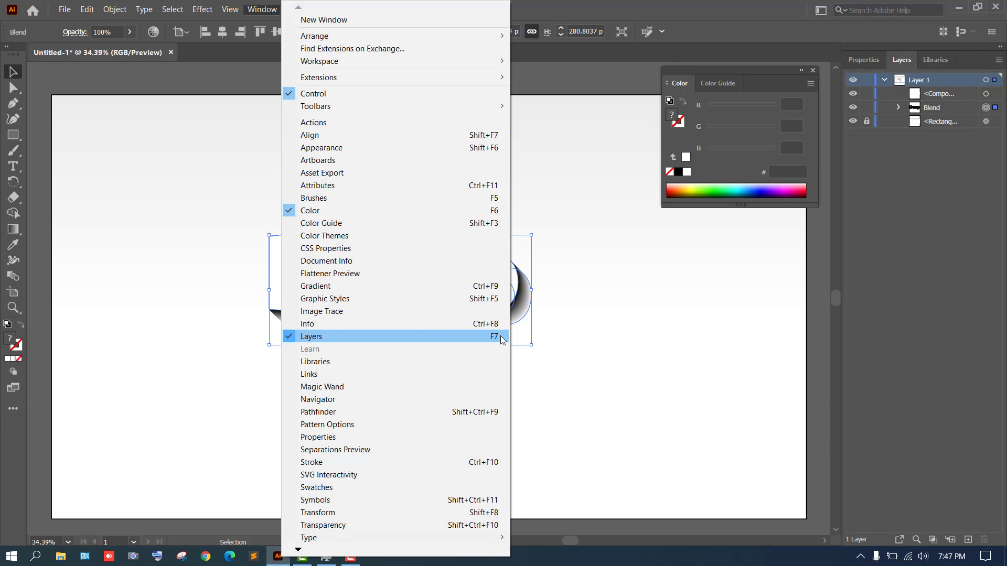
{"action": "left_click", "coordinate": [938, 209]}
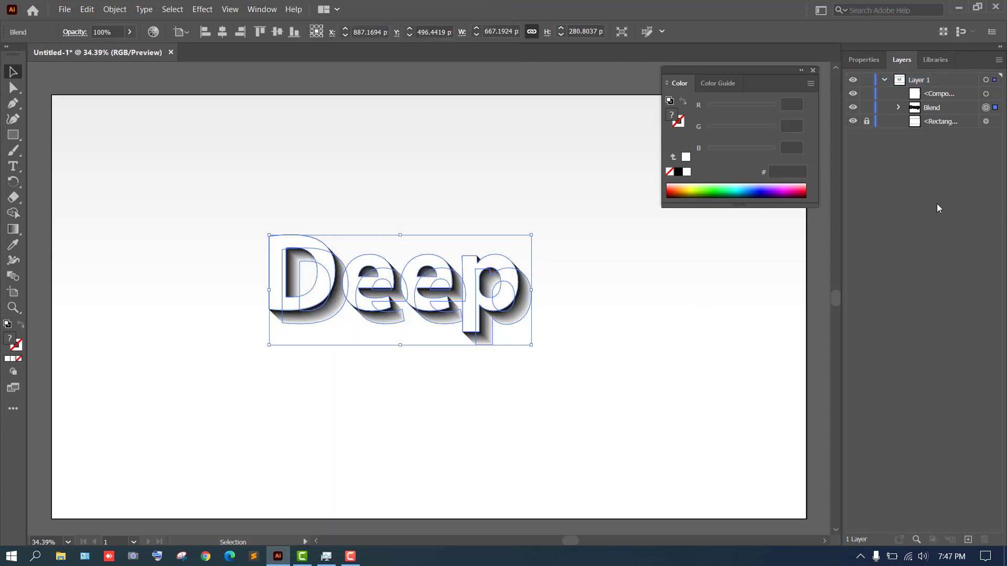
{"action": "left_click", "coordinate": [556, 427]}
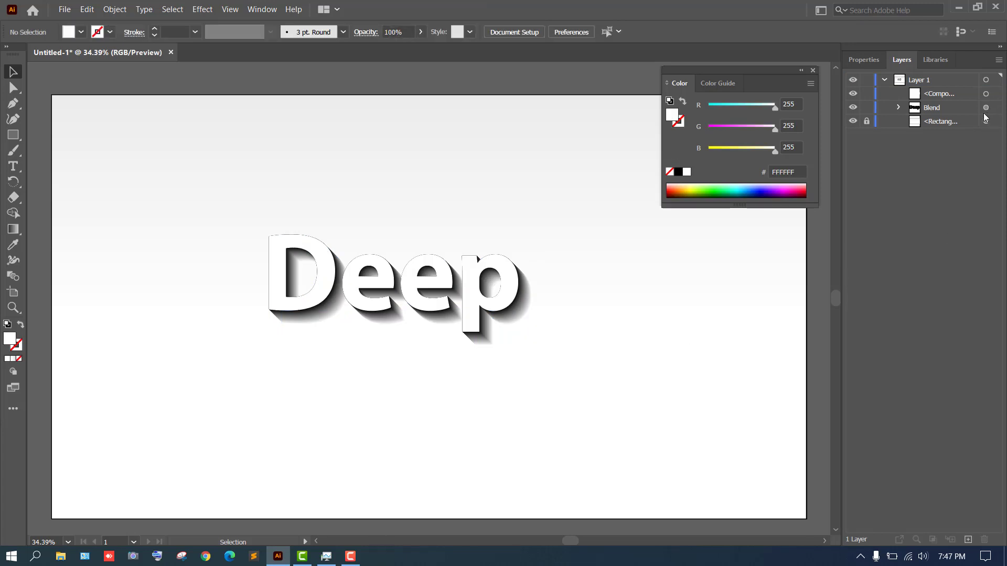
Expand the blend in the layer list and select only its dark "Deep" compound path
{"action": "left_click", "coordinate": [898, 108]}
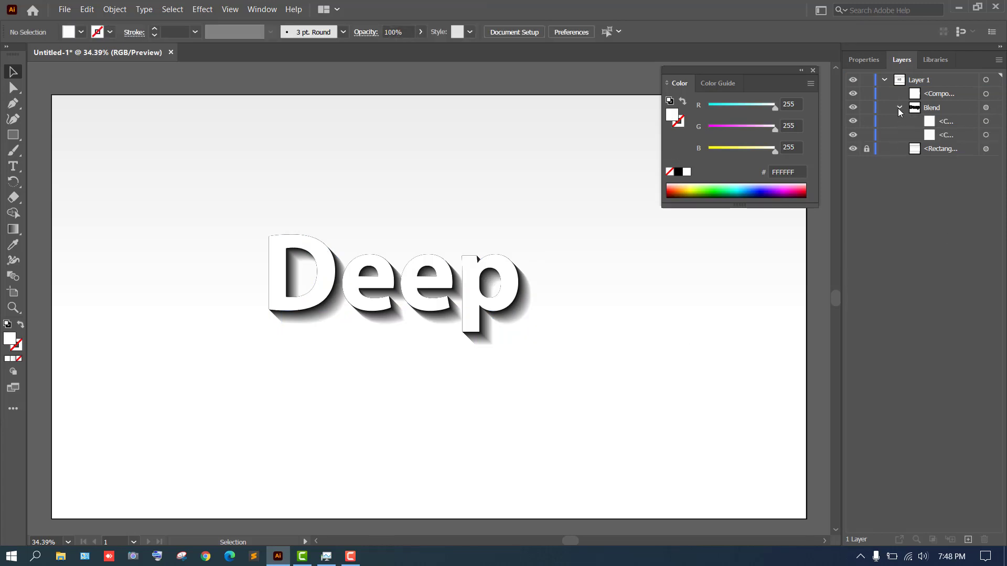
{"action": "left_click", "coordinate": [958, 121]}
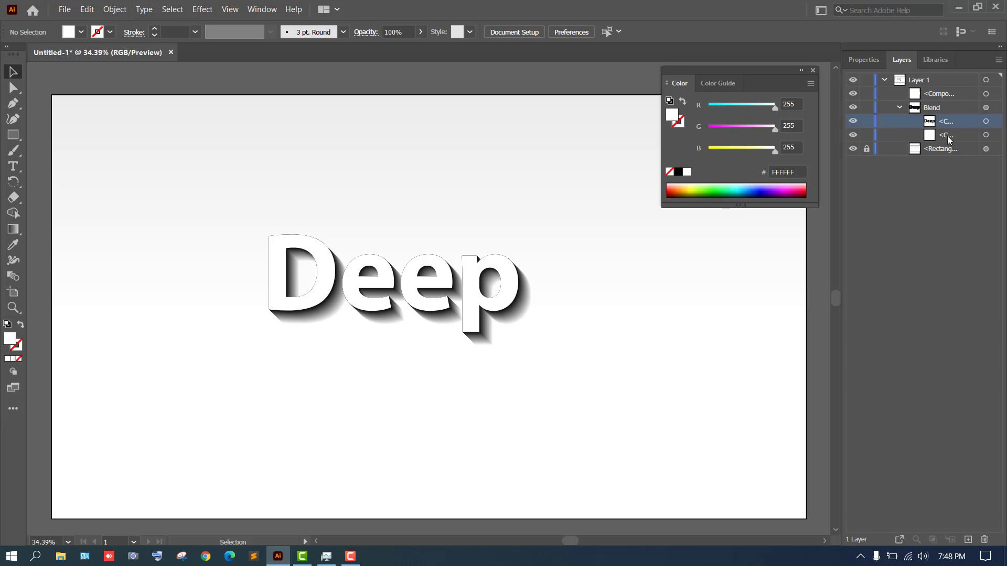
{"action": "left_click", "coordinate": [948, 138]}
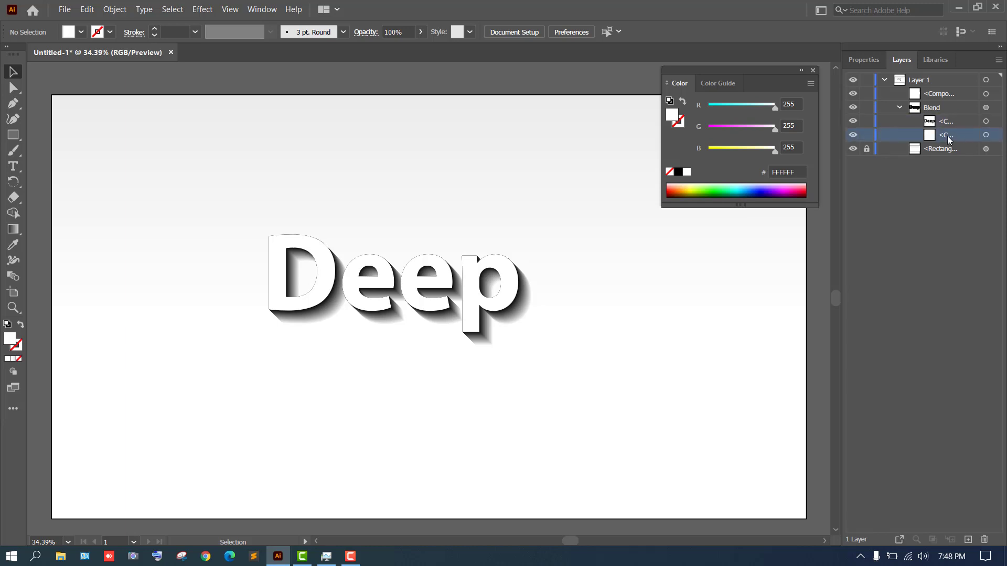
{"action": "left_click", "coordinate": [939, 121]}
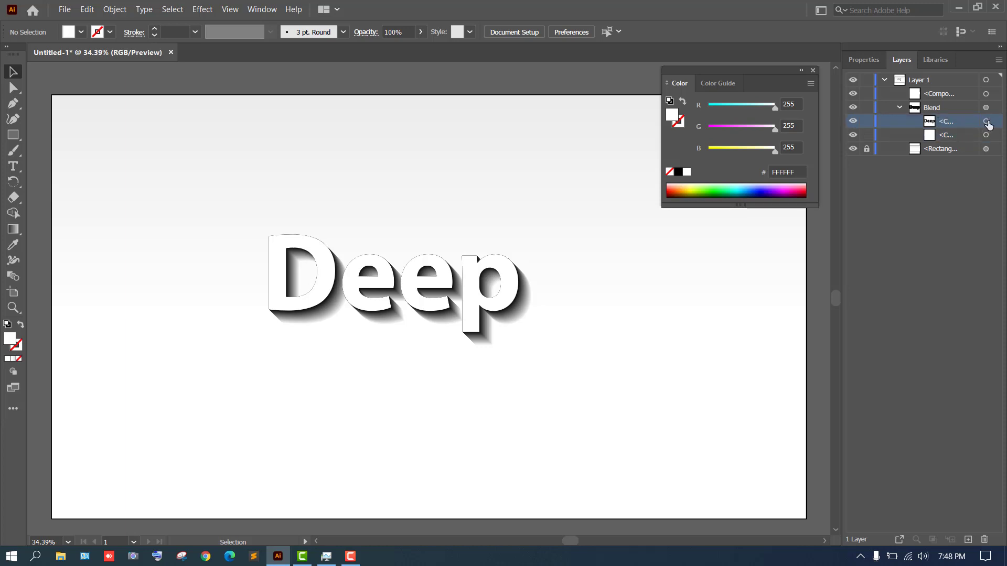
{"action": "left_click", "coordinate": [987, 122]}
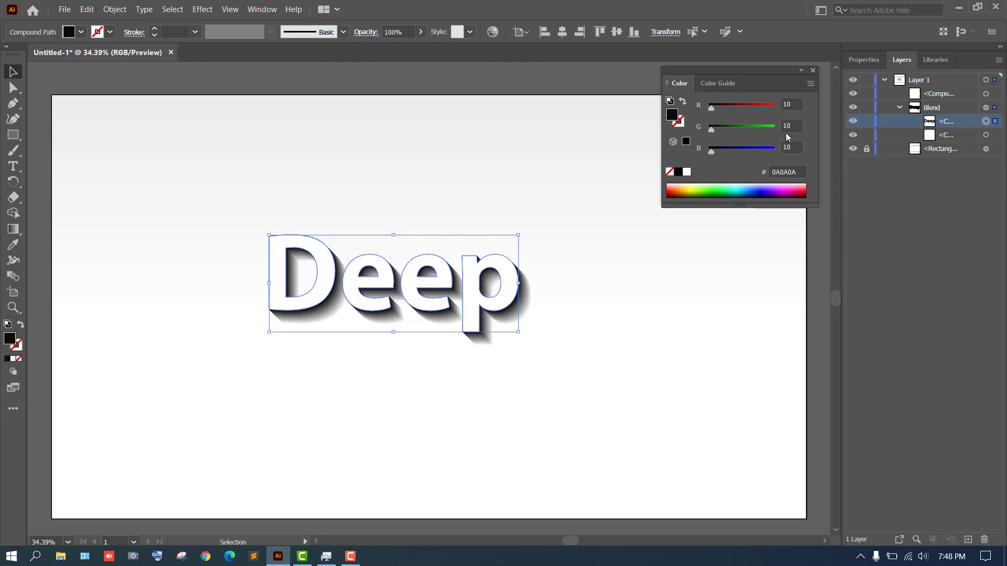
Switch the dark "Deep" path's colour model to Grayscale and set its fill to 75% black (K)
{"action": "left_click", "coordinate": [719, 83]}
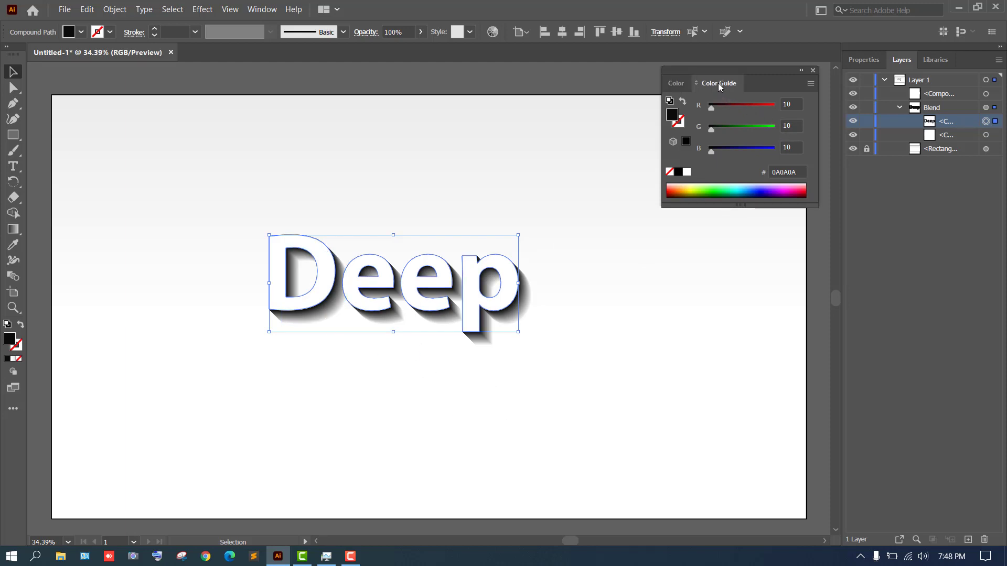
{"action": "left_click", "coordinate": [678, 82]}
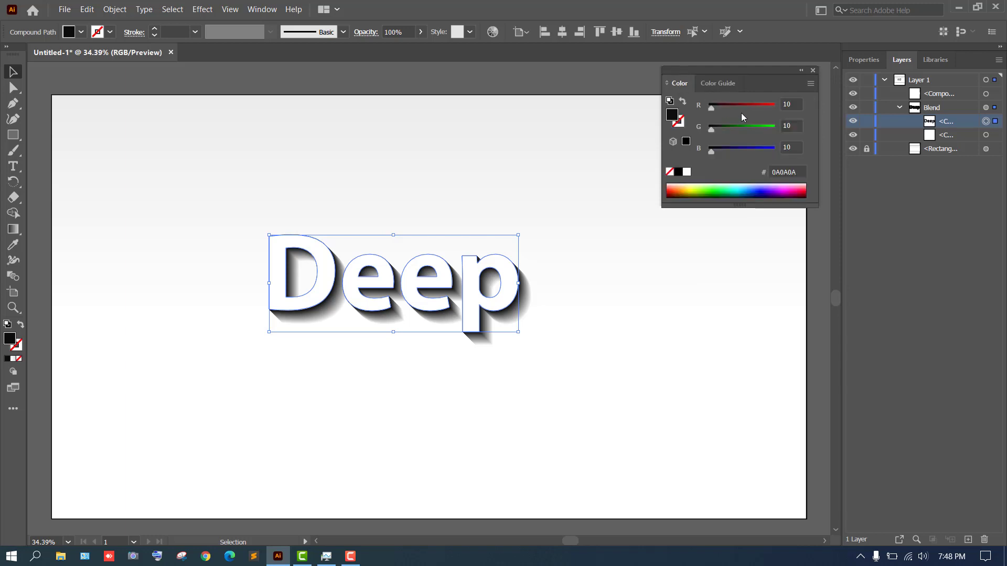
{"action": "left_click", "coordinate": [812, 84]}
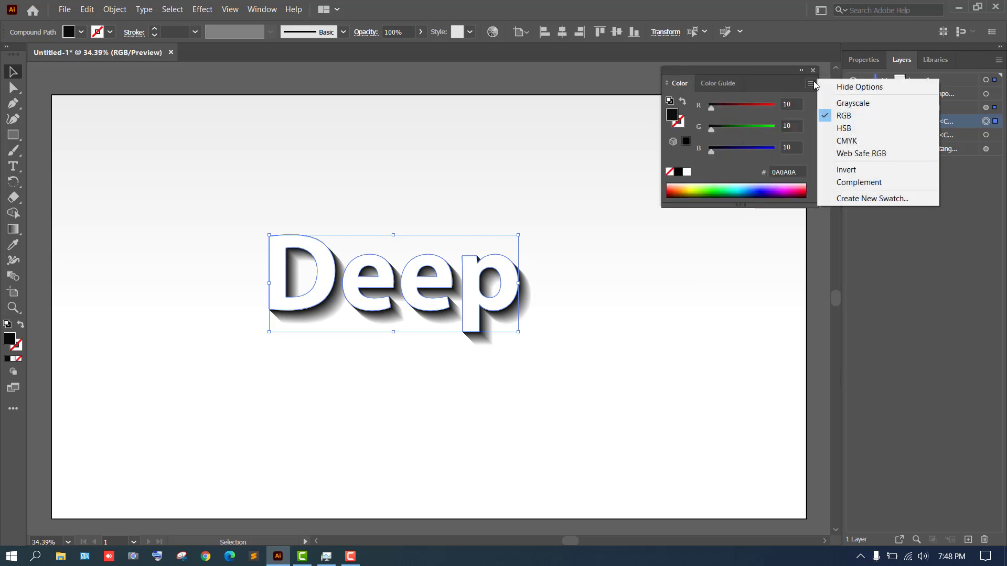
{"action": "left_click", "coordinate": [861, 105]}
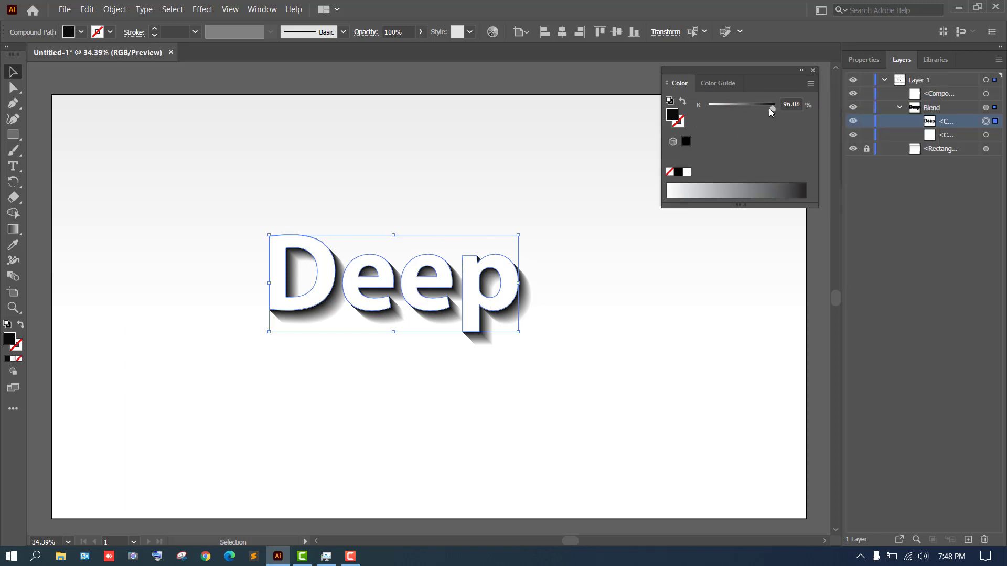
{"action": "left_click_drag", "start_coordinate": [769, 109], "coordinate": [765, 108]}
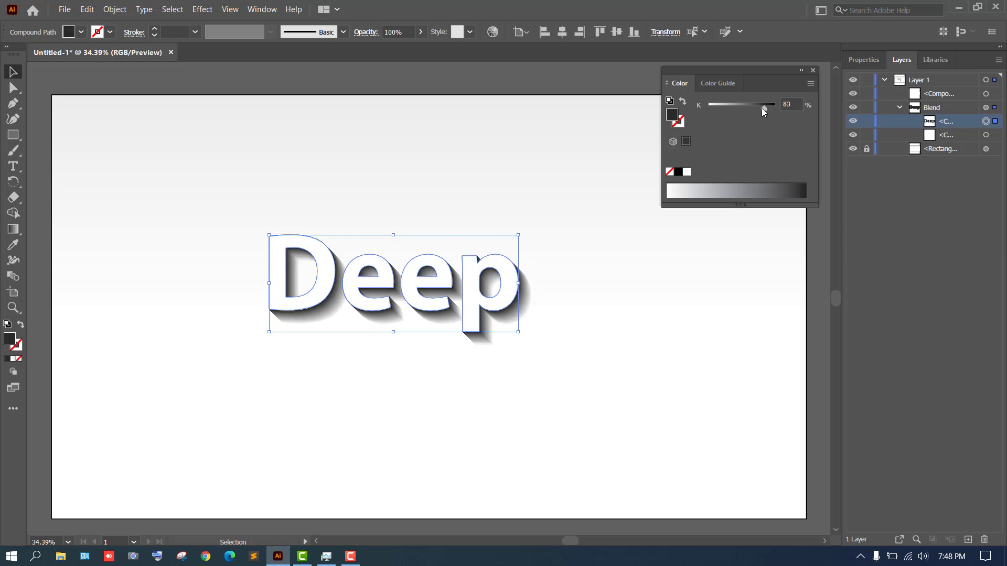
{"action": "left_click", "coordinate": [760, 108]}
{"action": "left_click", "coordinate": [795, 107]}
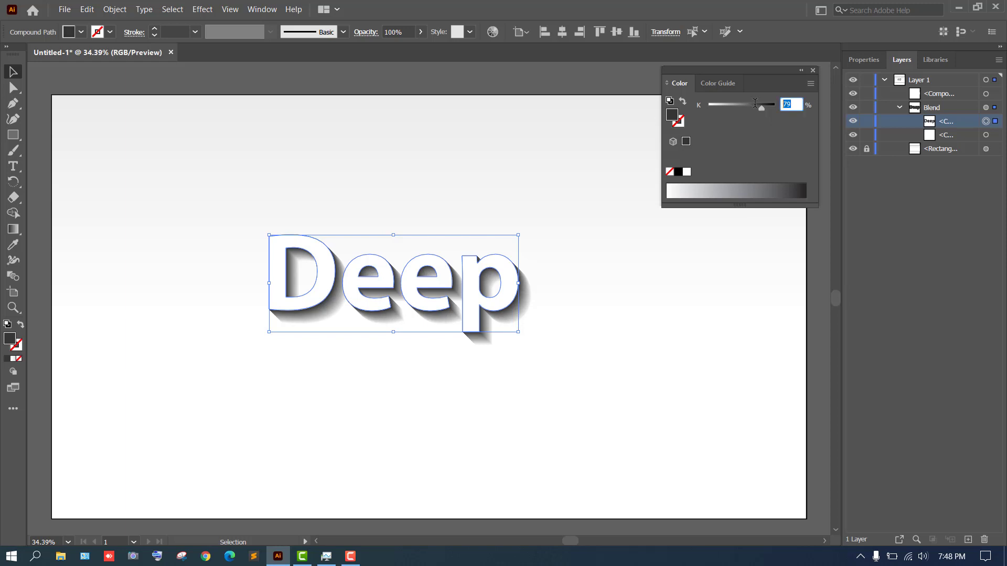
{"action": "type", "text": "75"}
{"action": "key", "text": "Return"}
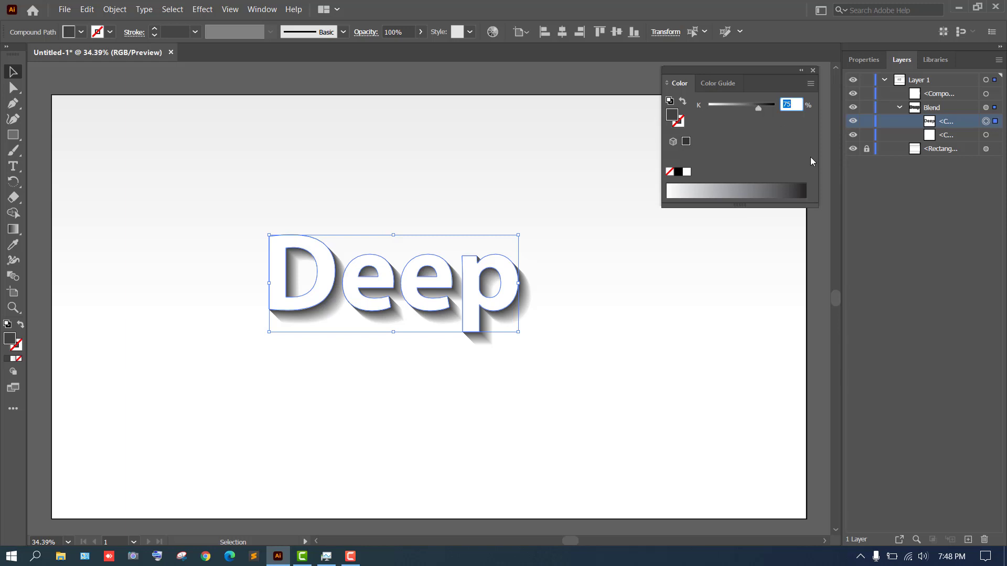
{"action": "left_click", "coordinate": [886, 212]}
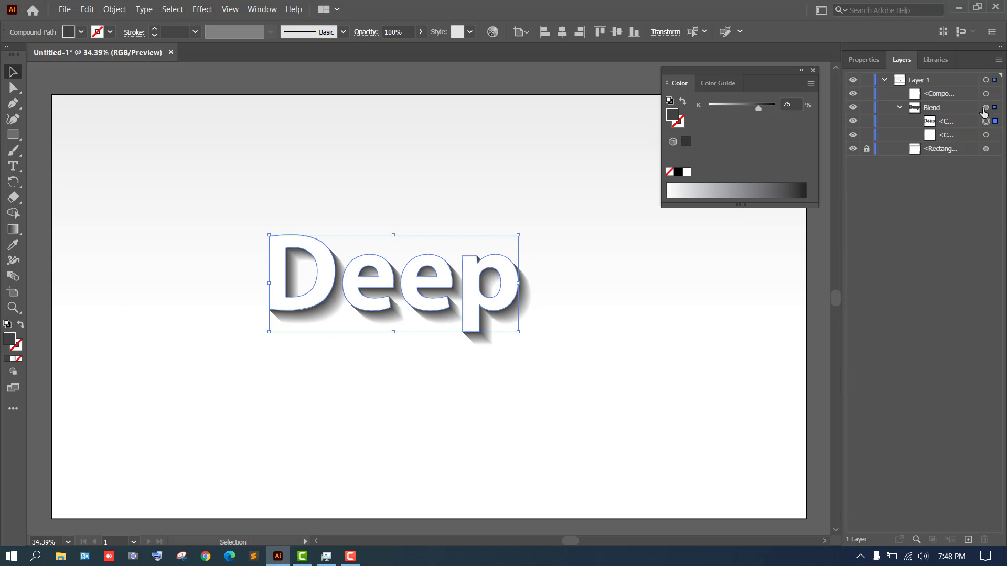
Select the whole "Deep" blend, set its blending mode to Multiply and deselect it
{"action": "left_click", "coordinate": [986, 108]}
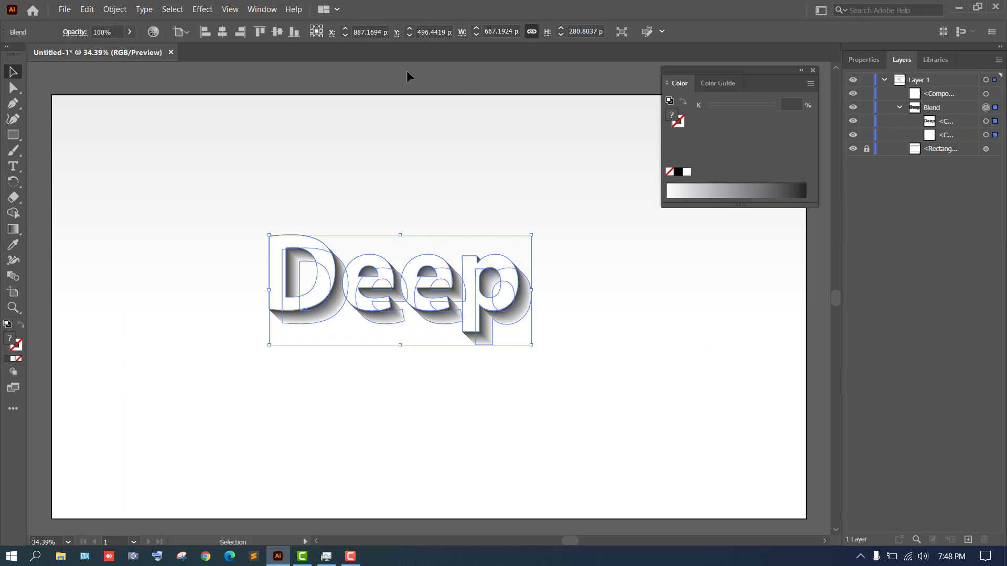
{"action": "left_click", "coordinate": [263, 10]}
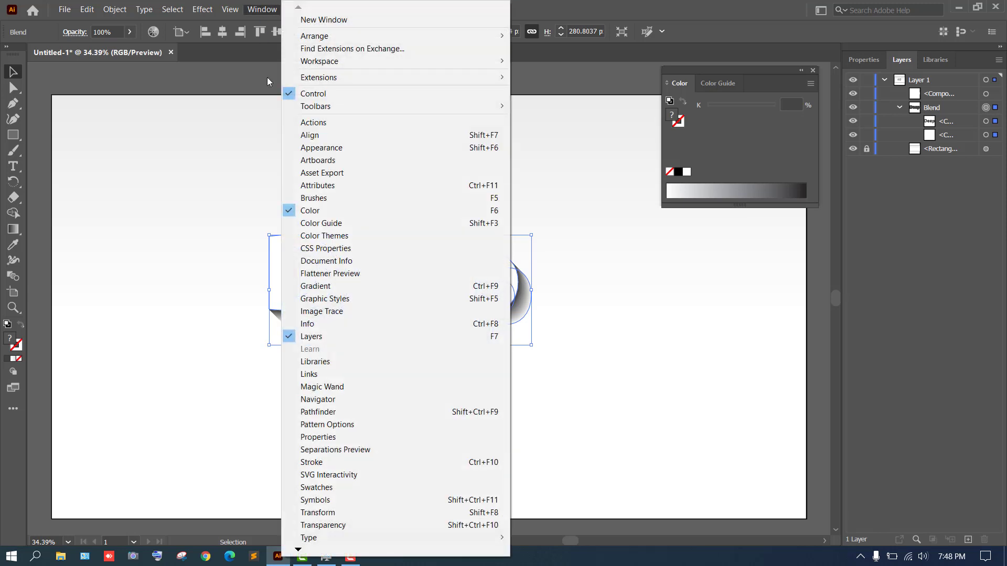
{"action": "left_click", "coordinate": [390, 524]}
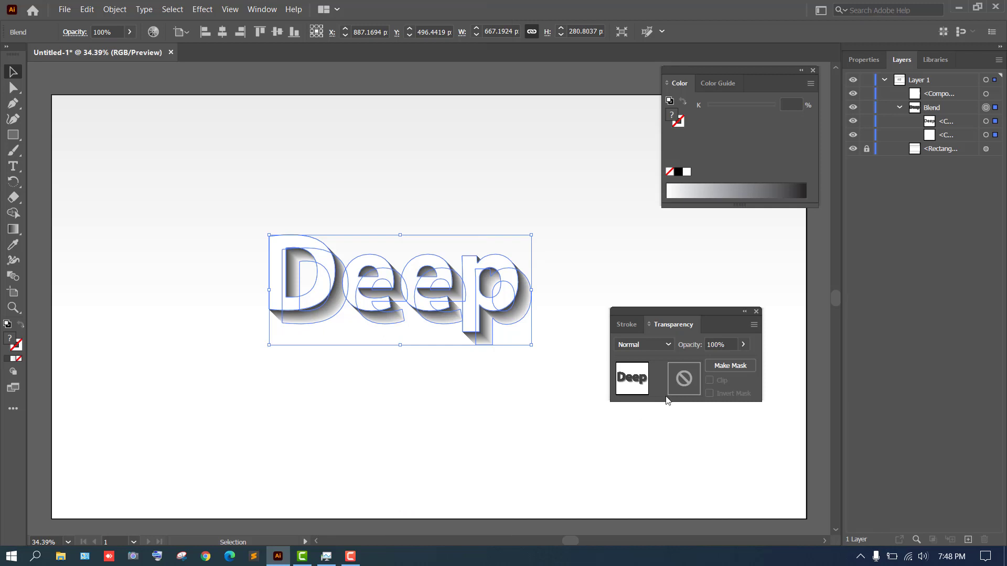
{"action": "left_click", "coordinate": [670, 345]}
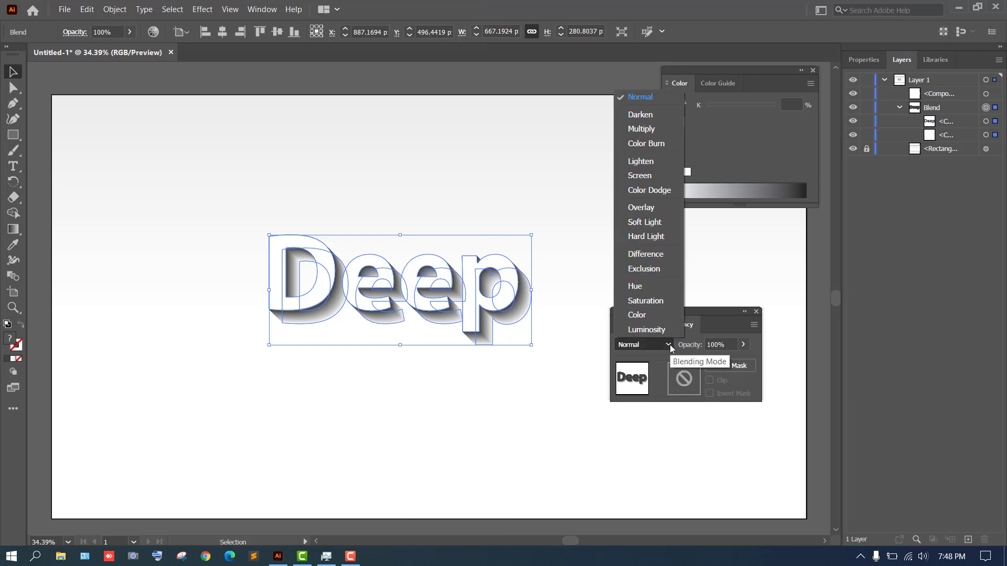
{"action": "left_click", "coordinate": [641, 129]}
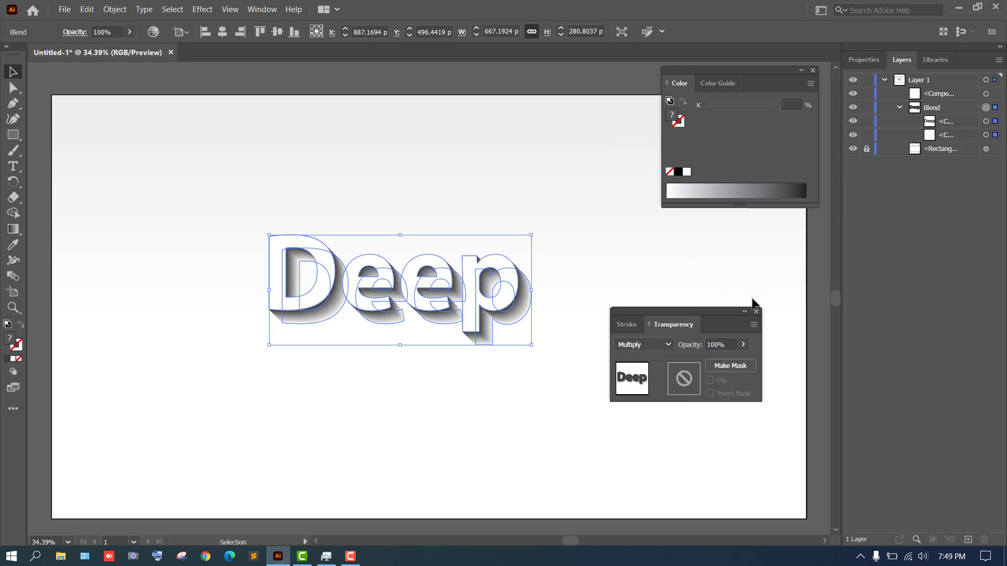
{"action": "left_click", "coordinate": [756, 312]}
{"action": "left_click", "coordinate": [688, 315]}
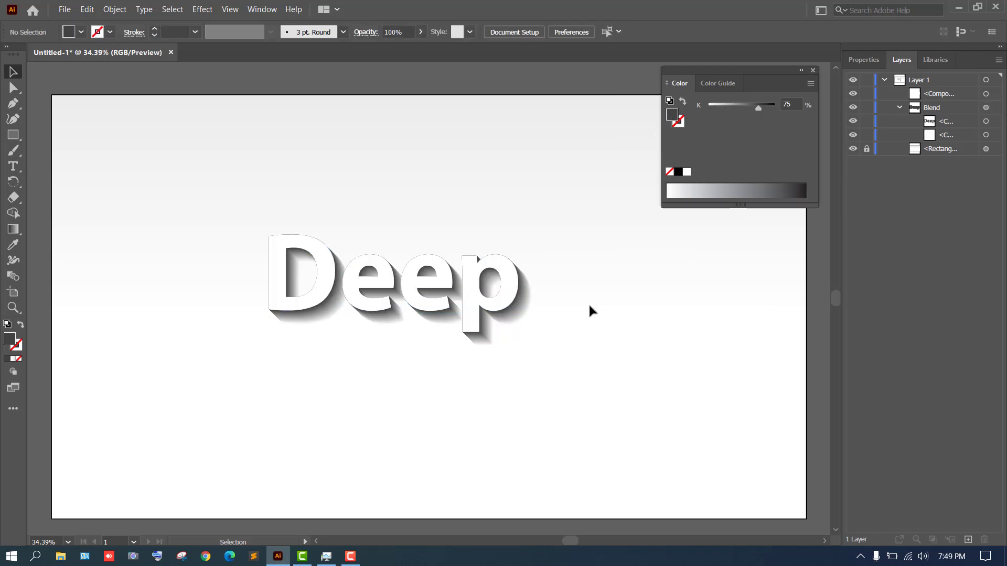
Hide the colour controls and the rest of the interface, and view the artboard full screen, fitted to the window
{"action": "left_click", "coordinate": [468, 285]}
{"action": "left_click", "coordinate": [498, 220]}
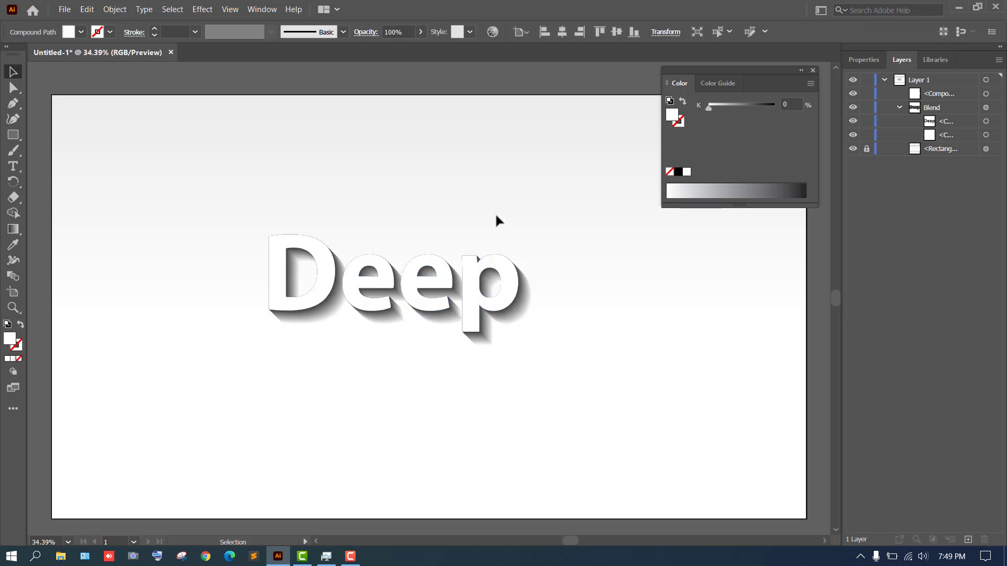
{"action": "left_click", "coordinate": [814, 71]}
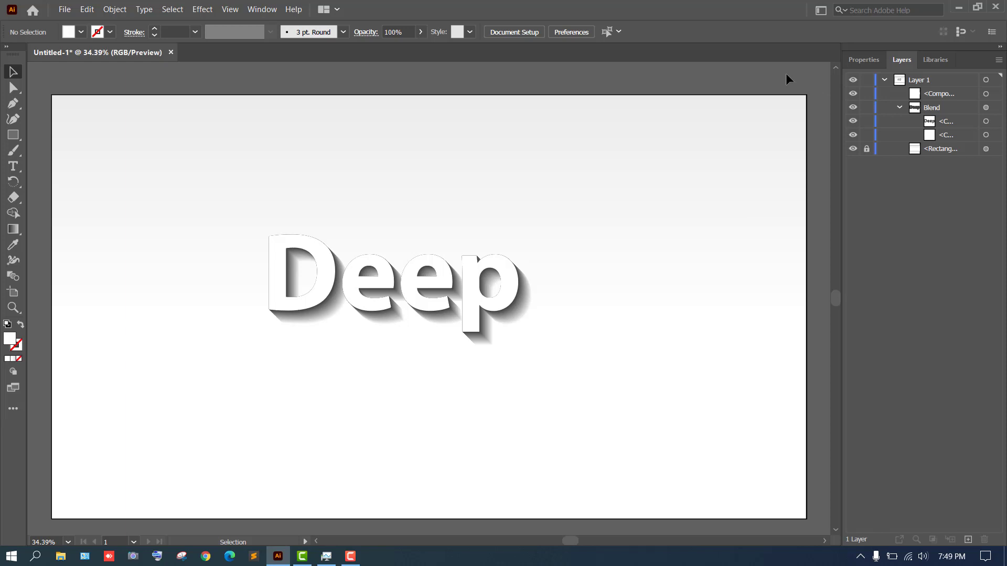
{"action": "key", "text": "Tab"}
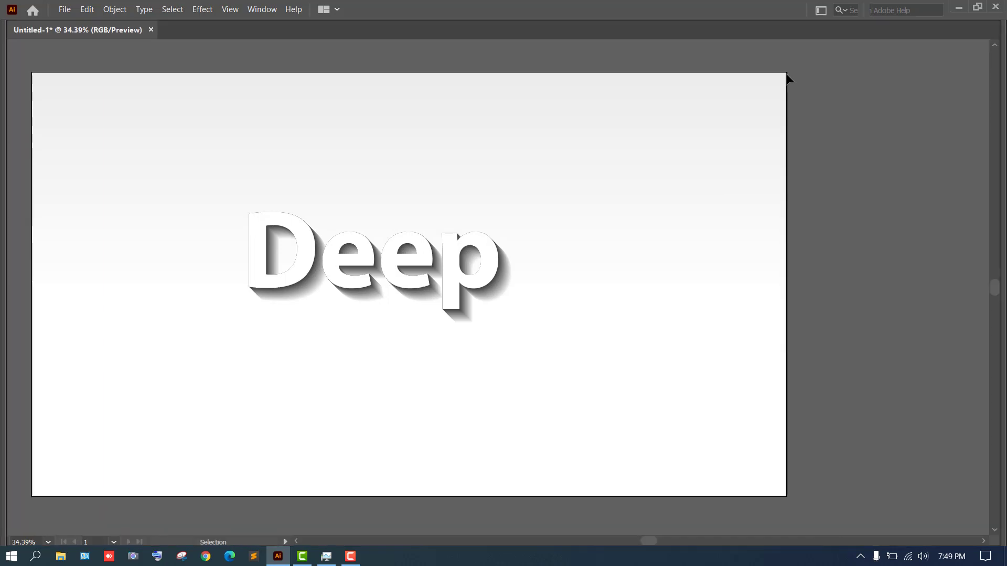
{"action": "key", "text": "f"}
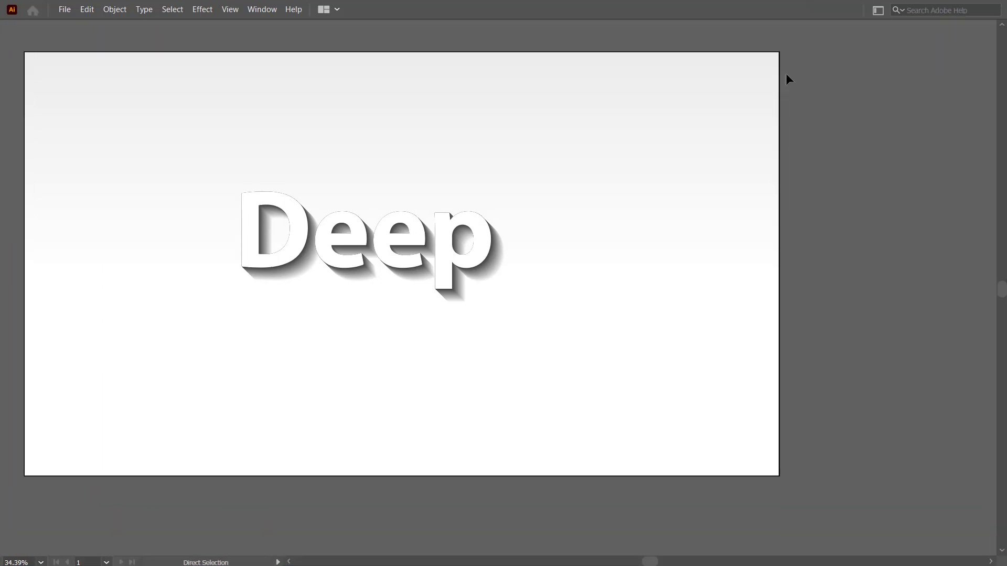
{"action": "key", "text": "ctrl+0"}
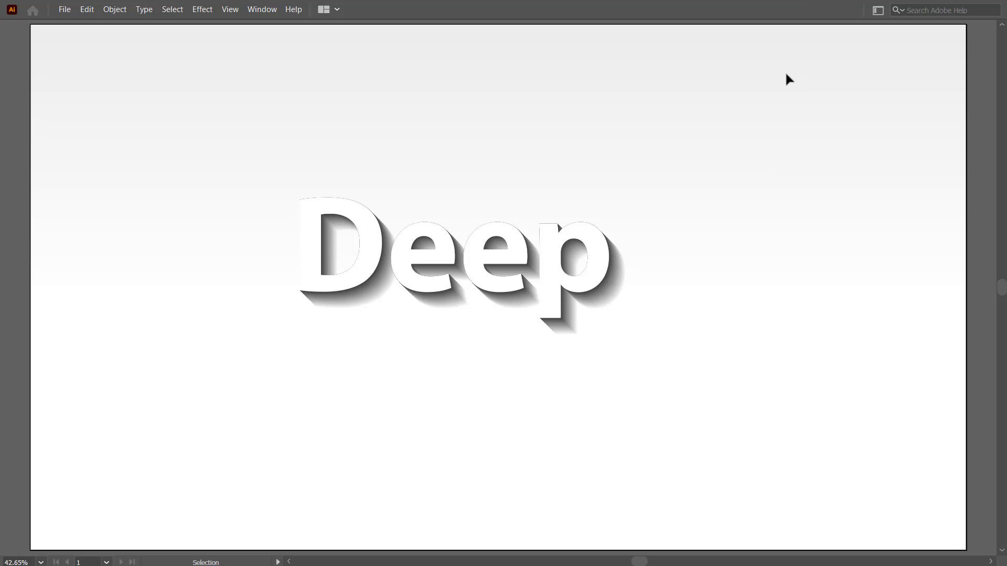